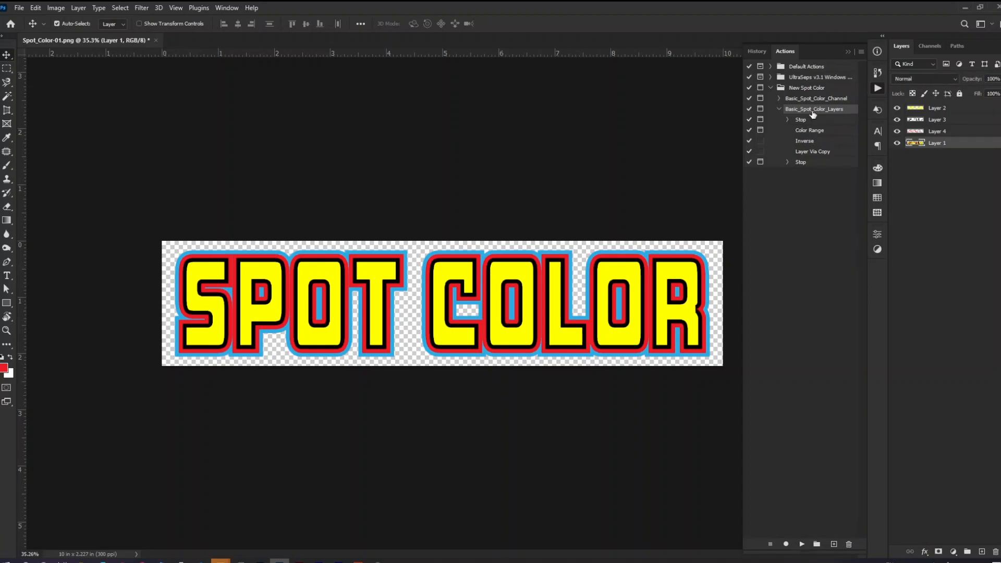
Sample the blue outline for the Basic_Spot_Color_Layers action and continue it to copy that color onto its own layer
click(459, 253)
click(676, 118)
click(469, 211)
Check the separated color layers by toggling their visibility, and collapse the Basic_Spot_Color_Layers action
click(896, 155)
click(897, 120)
drag(897, 120, 897, 155)
mouse_move(896, 154)
mouse_down()
mouse_move(896, 120)
mouse_move(896, 155)
mouse_up()
click(920, 193)
click(779, 109)
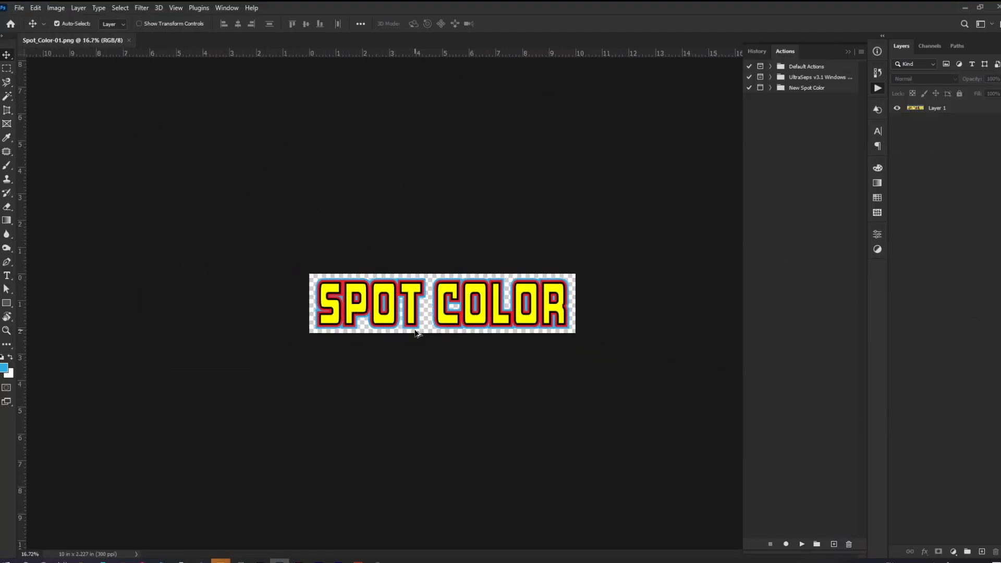
scroll(415, 330, up, 5)
scroll(415, 330, down, 5)
scroll(415, 330, up, 5)
scroll(415, 330, down, 5)
scroll(415, 332, up, 5)
scroll(416, 332, down, 5)
scroll(416, 332, up, 5)
scroll(415, 332, down, 3)
scroll(415, 332, up, 4)
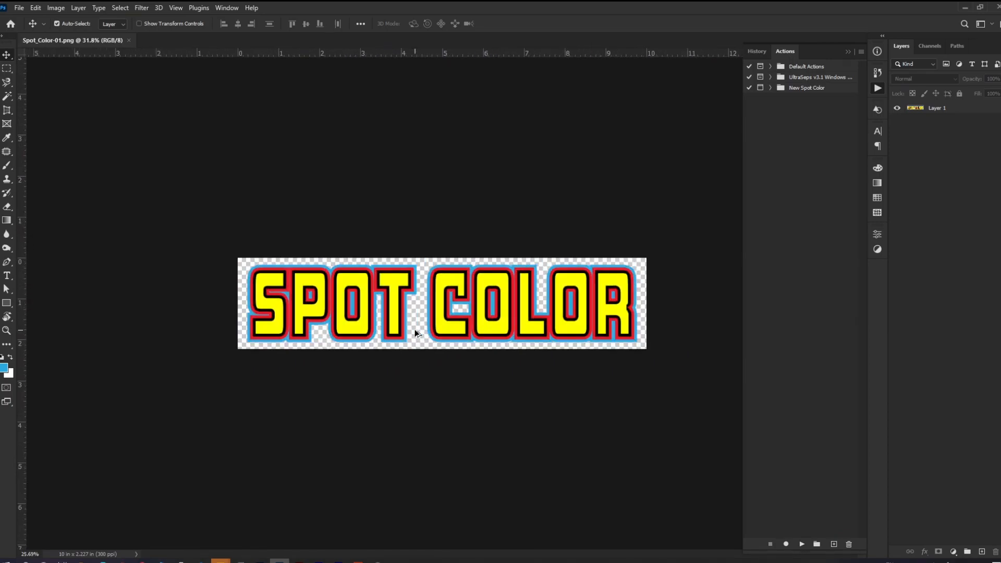
scroll(414, 330, up, 1)
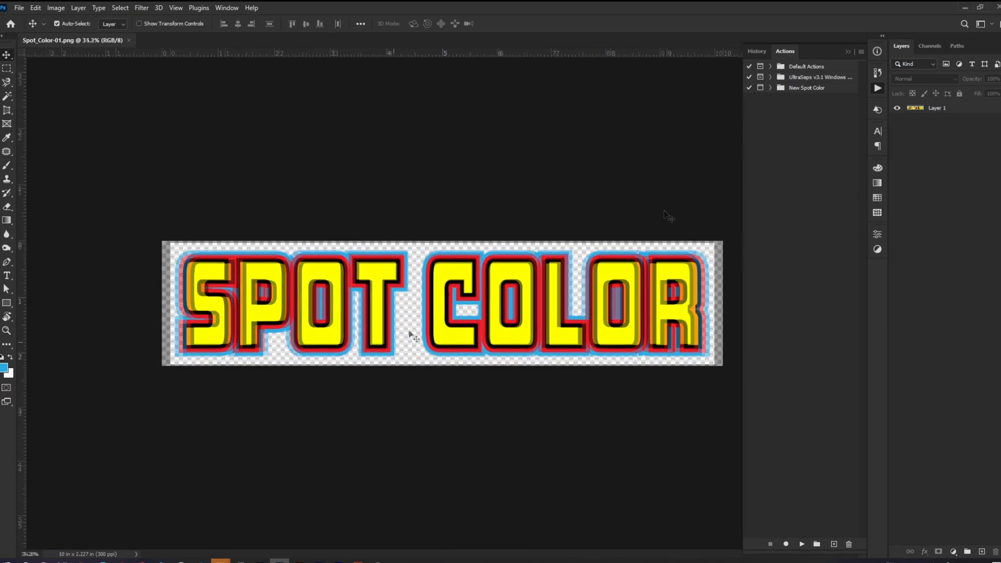
scroll(414, 329, down, 4)
scroll(415, 332, down, 2)
scroll(415, 332, up, 4)
scroll(415, 332, down, 4)
scroll(415, 332, up, 3)
scroll(415, 332, down, 3)
scroll(415, 332, up, 4)
scroll(415, 332, down, 4)
scroll(415, 332, up, 4)
scroll(416, 332, down, 3)
scroll(416, 332, up, 5)
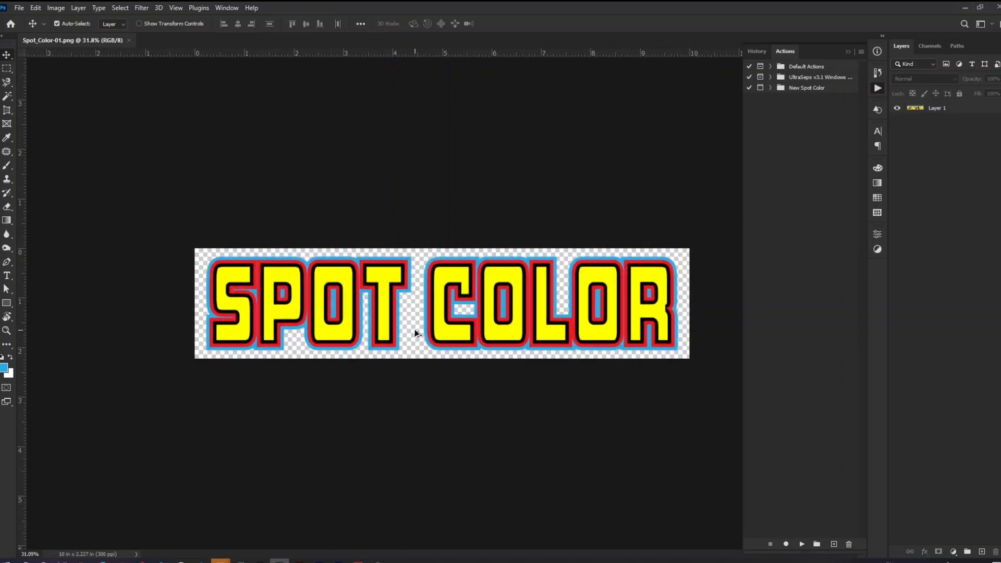
scroll(416, 332, down, 1)
scroll(414, 329, down, 4)
scroll(414, 330, up, 3)
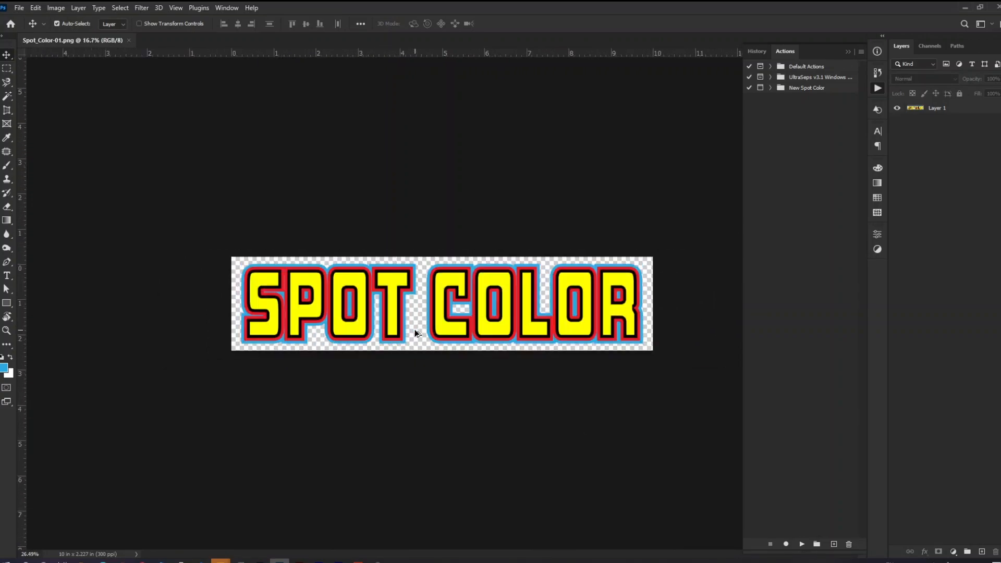
scroll(415, 330, down, 1)
scroll(414, 330, down, 1)
scroll(414, 329, up, 2)
scroll(414, 329, down, 1)
scroll(414, 330, up, 1)
scroll(415, 332, up, 1)
scroll(416, 333, down, 1)
scroll(415, 332, down, 1)
scroll(416, 333, up, 3)
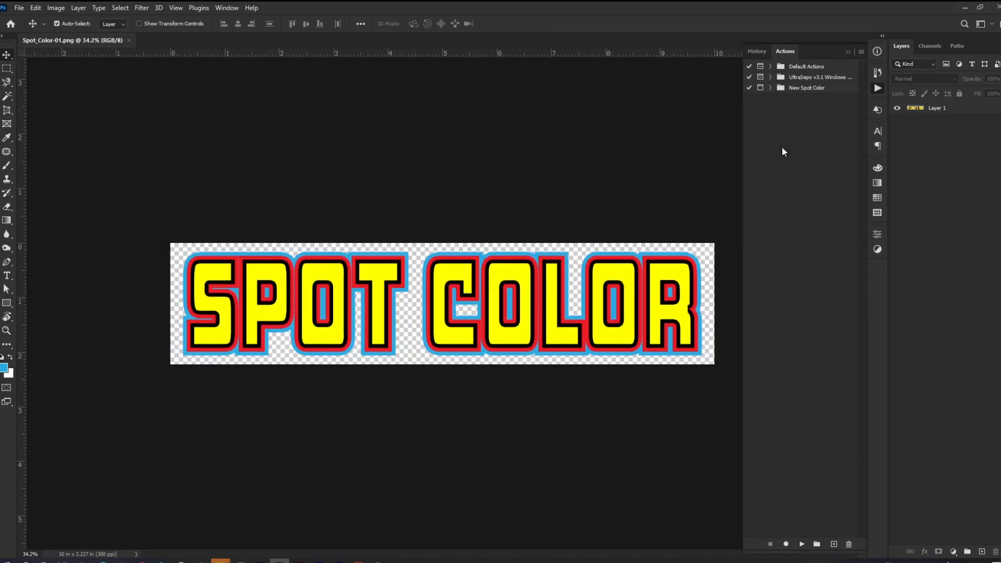
Display the list of actions and create a new action set named SpotColor
click(878, 88)
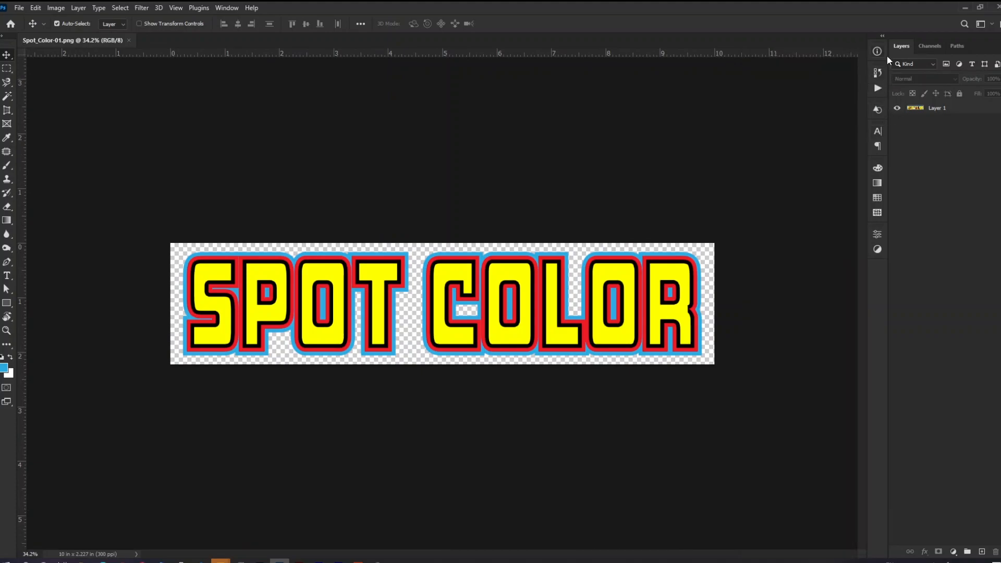
click(227, 10)
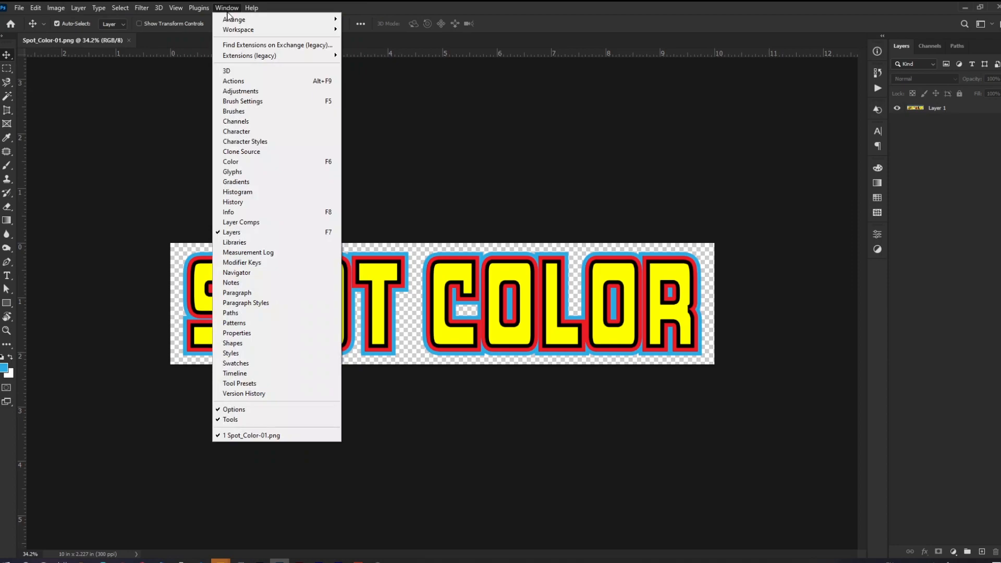
click(245, 83)
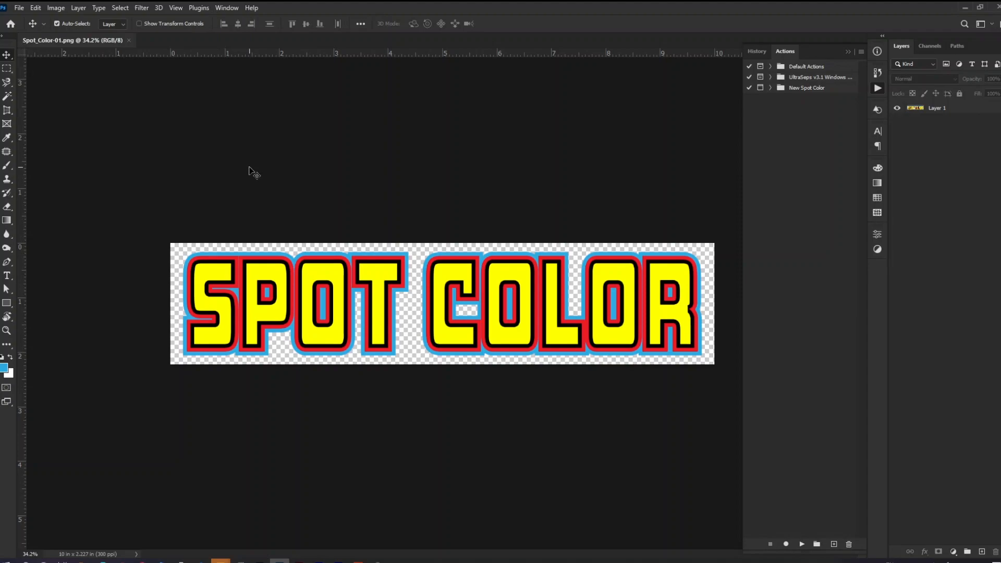
click(820, 550)
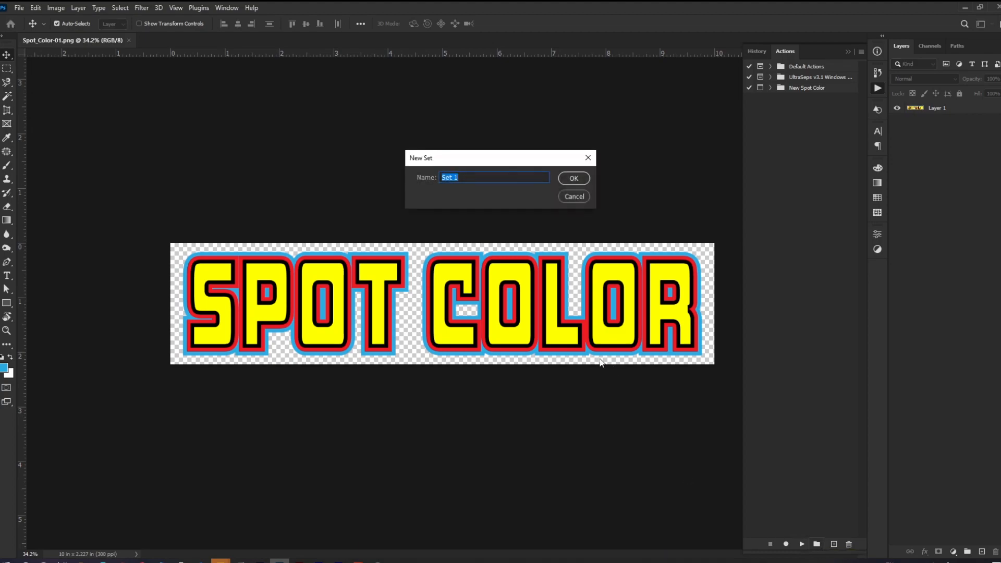
text(SpotColor)
key(Return)
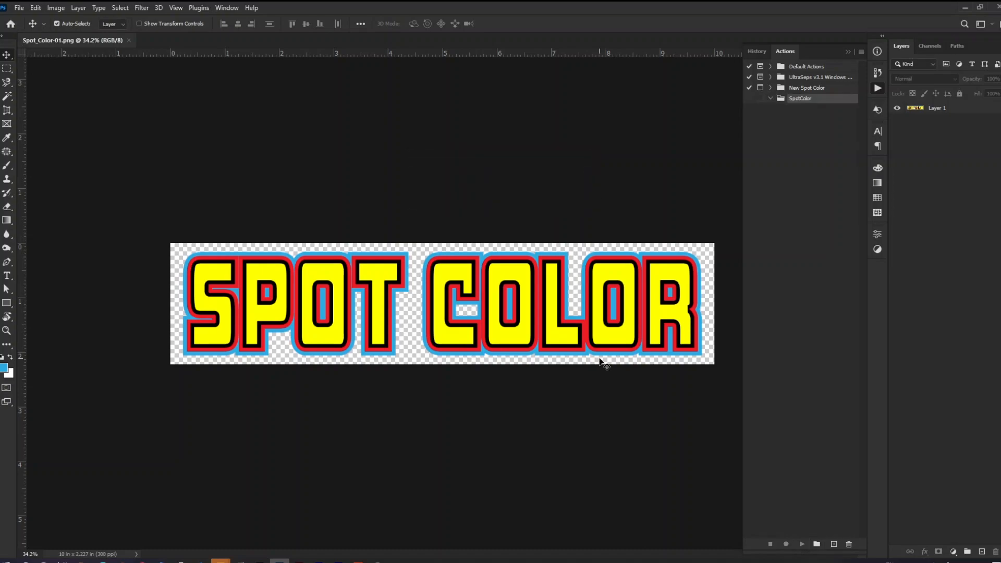
Create an action named SpotColorForChannel in the SpotColor set with the color Gray, and start recording it
click(833, 544)
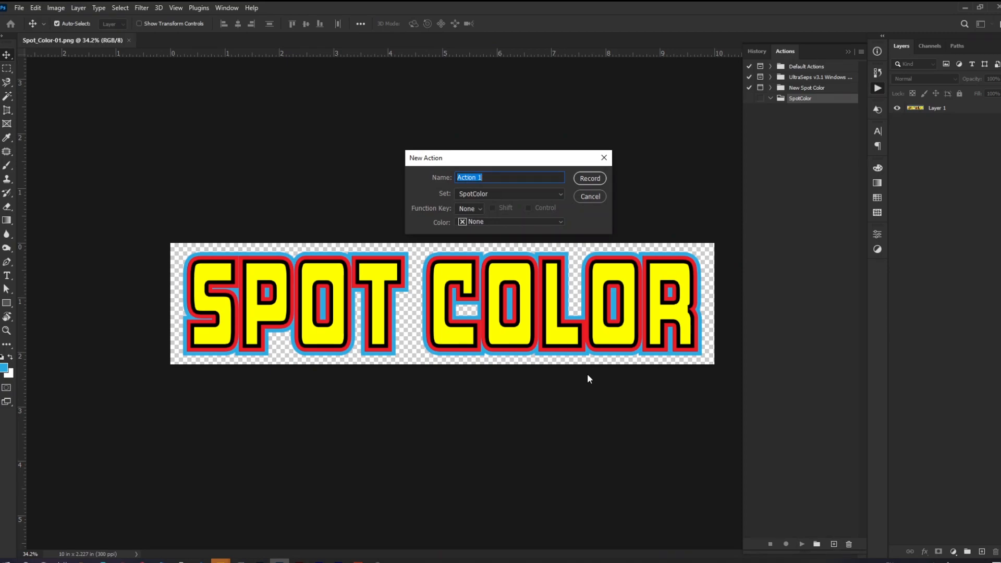
text(SpotColorForChannel)
click(535, 223)
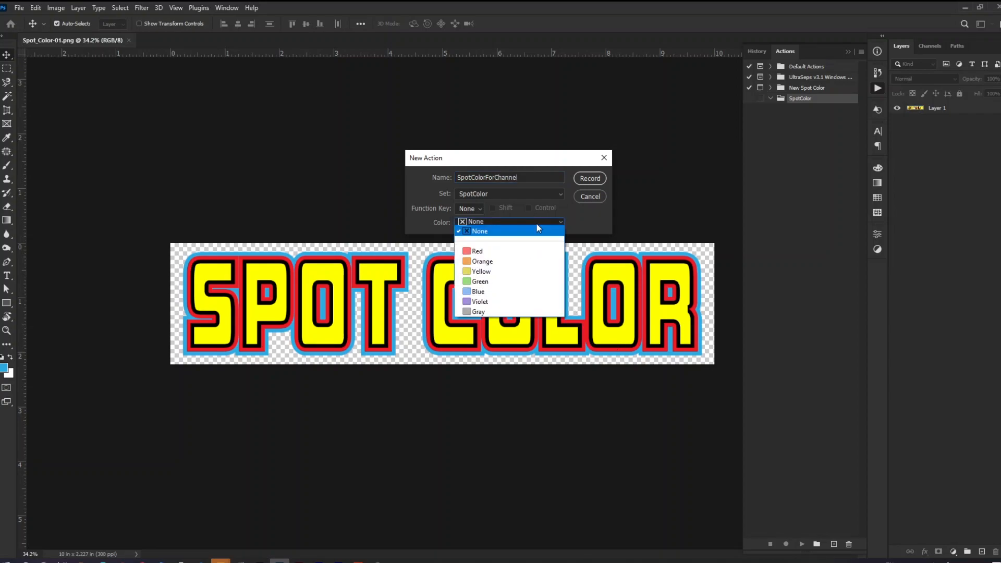
click(531, 308)
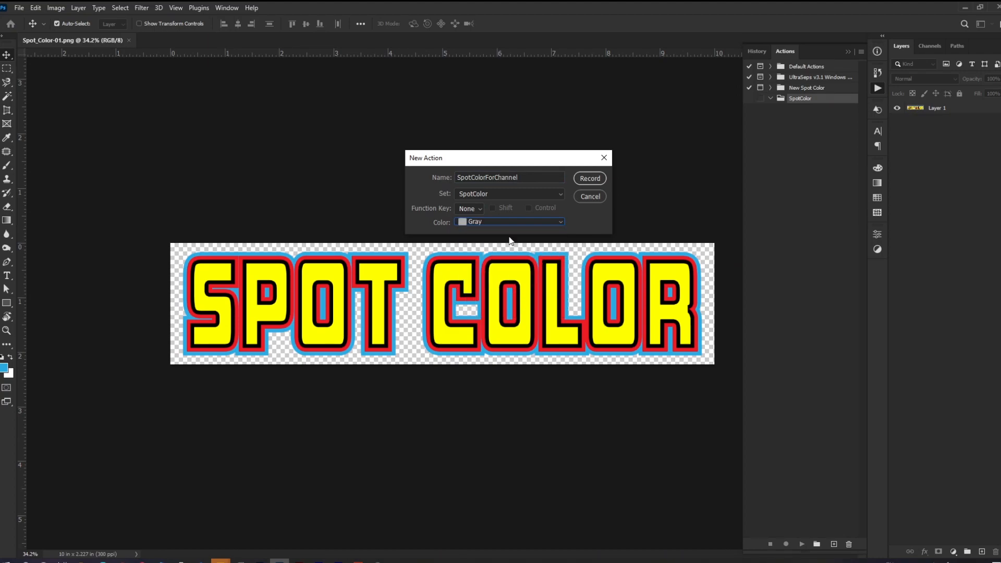
click(590, 179)
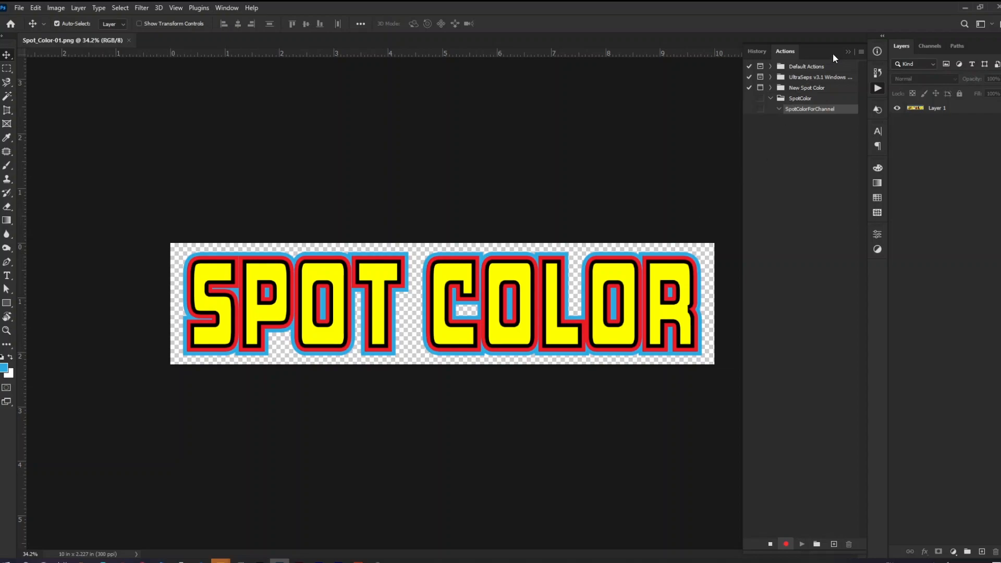
Insert the Select: Color Range menu item into the SpotColorForChannel action and stop recording
click(920, 45)
click(902, 46)
click(860, 52)
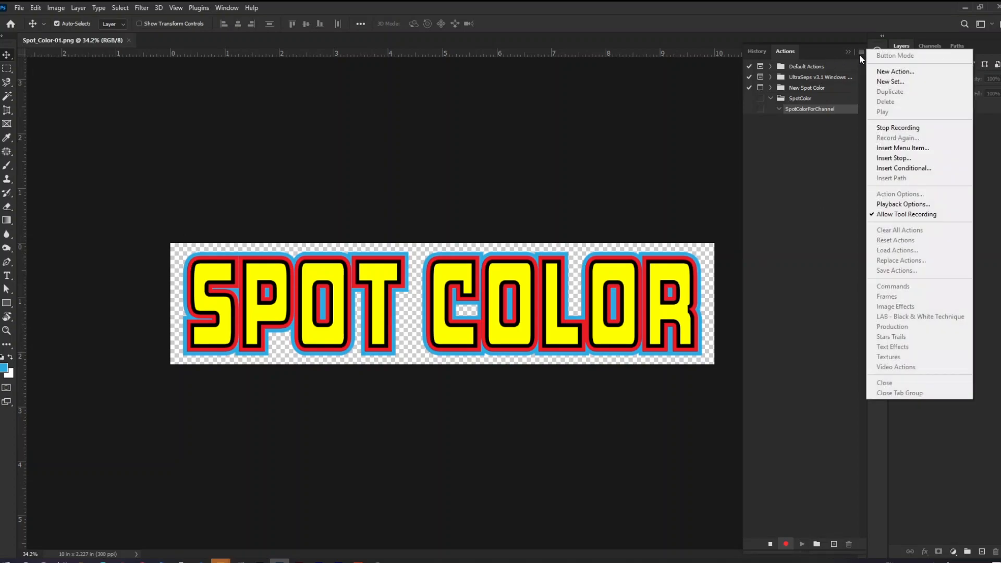
click(905, 149)
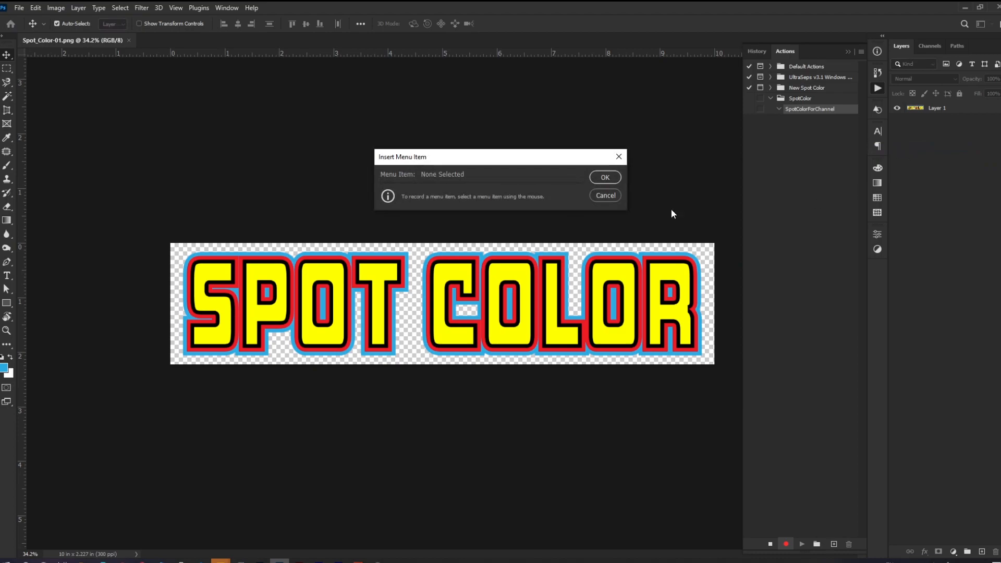
click(118, 9)
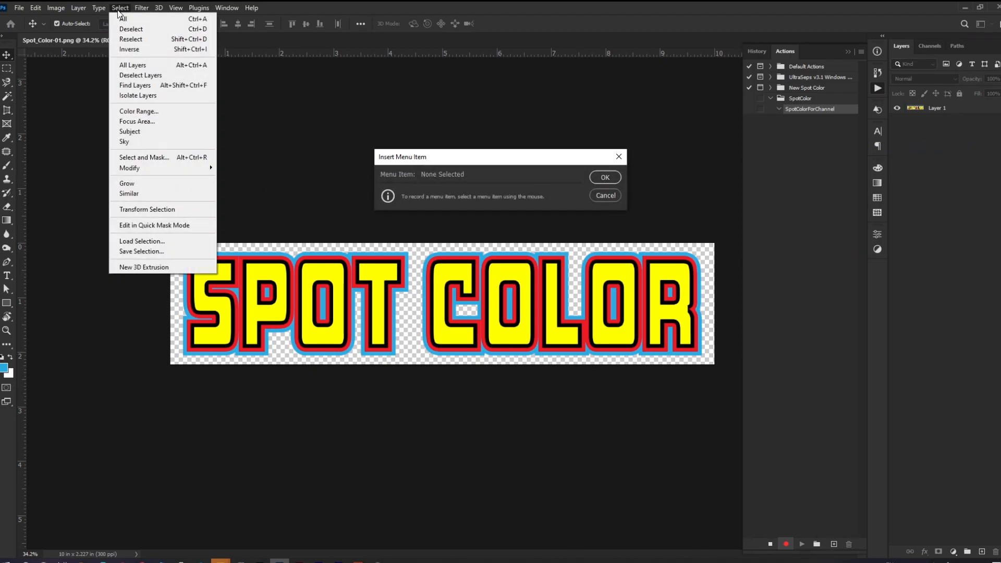
click(151, 112)
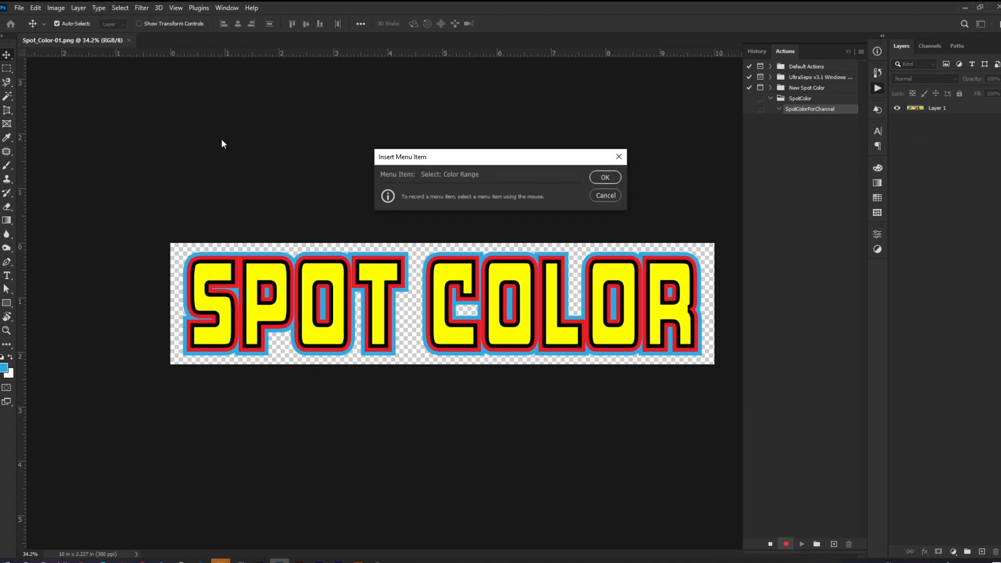
click(603, 178)
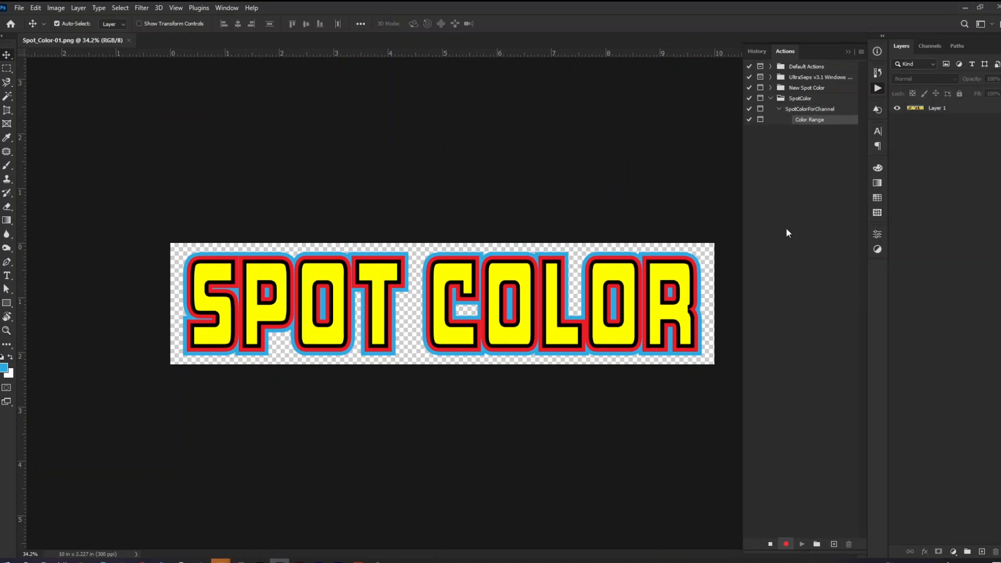
click(770, 544)
Try to play the SpotColorForChannel action without a layer selected, and stop the playback
click(807, 109)
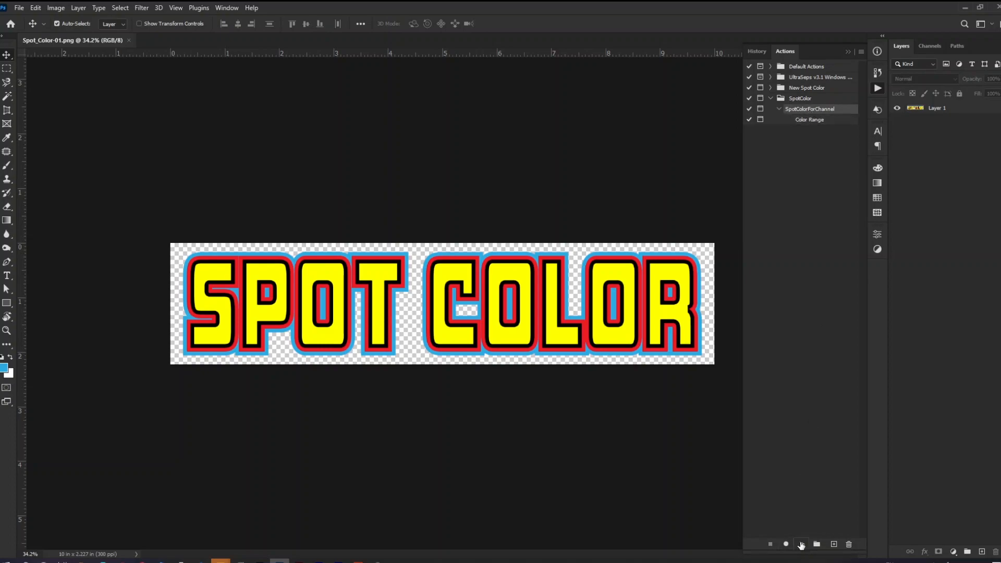
click(801, 545)
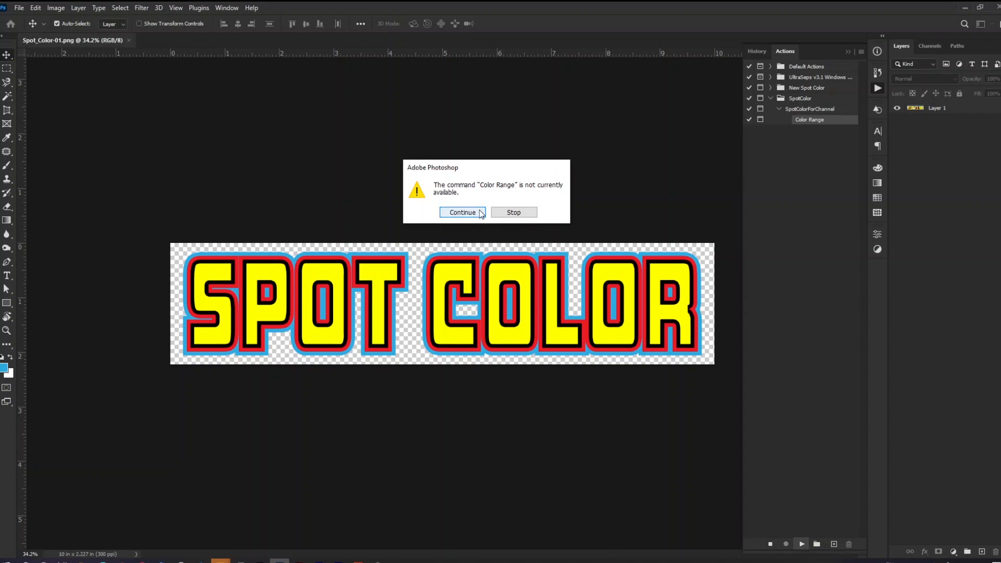
click(511, 212)
Play the SpotColorForChannel action on Layer 1, sampling the yellow lettering in the inverted Color Range
click(794, 111)
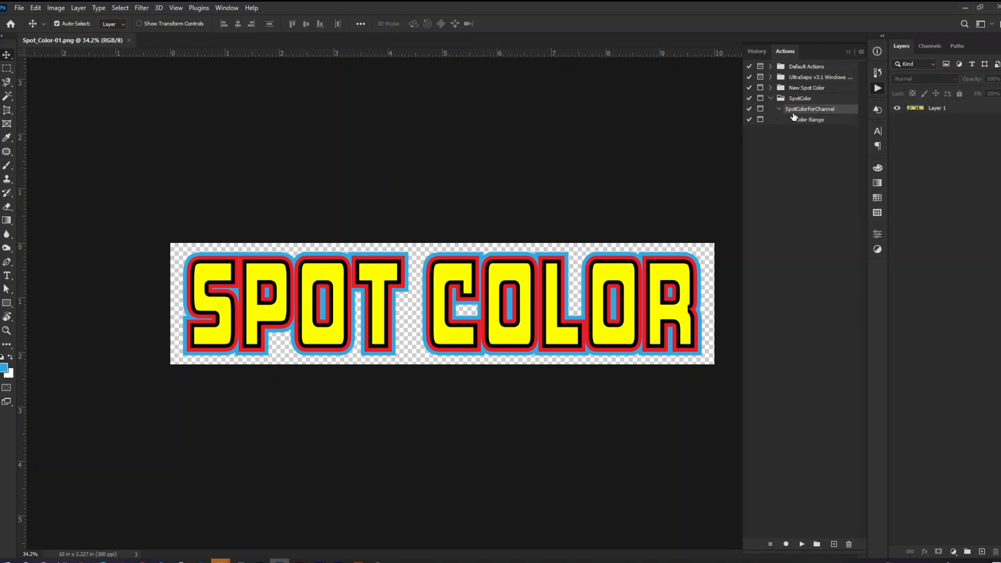
click(934, 111)
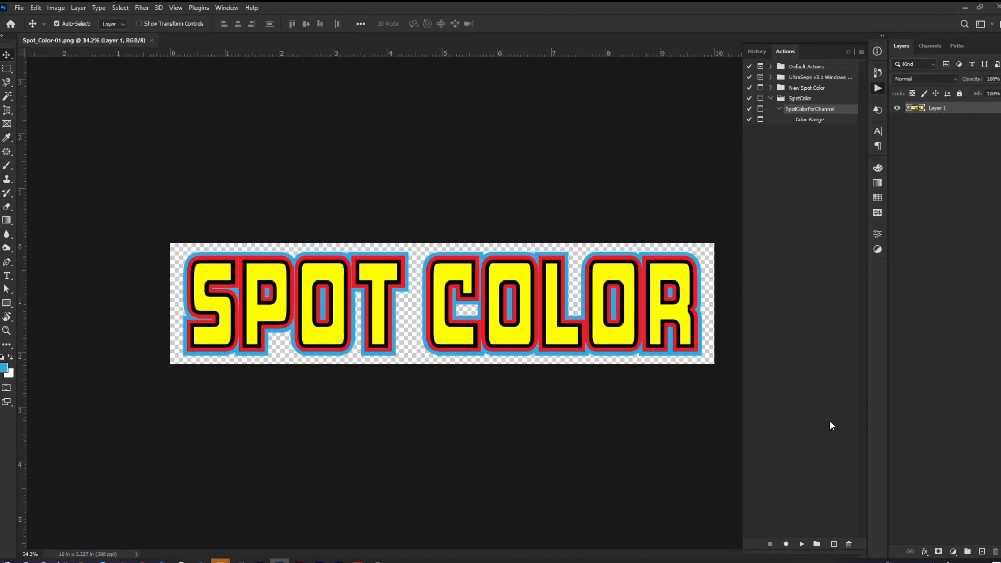
click(802, 543)
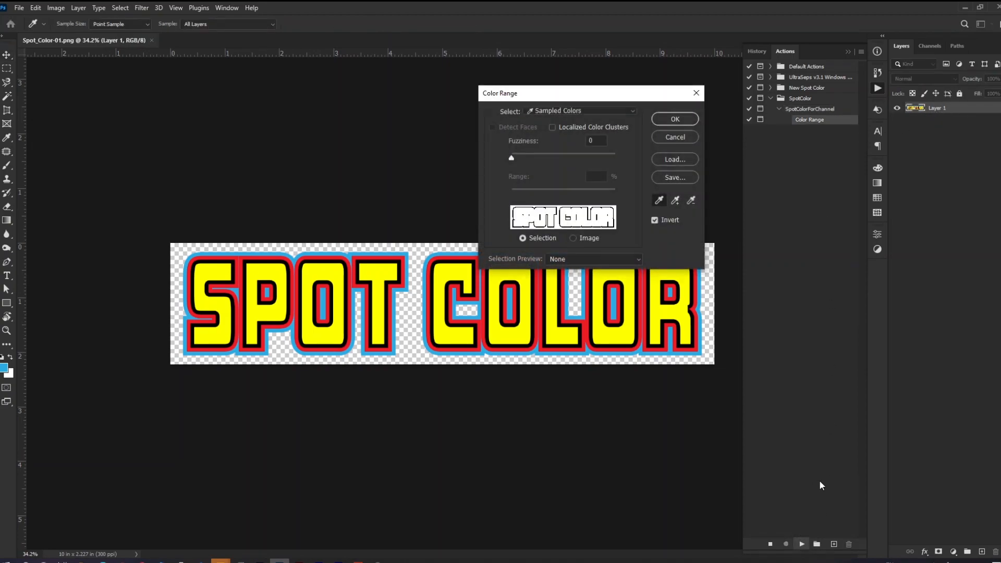
click(442, 275)
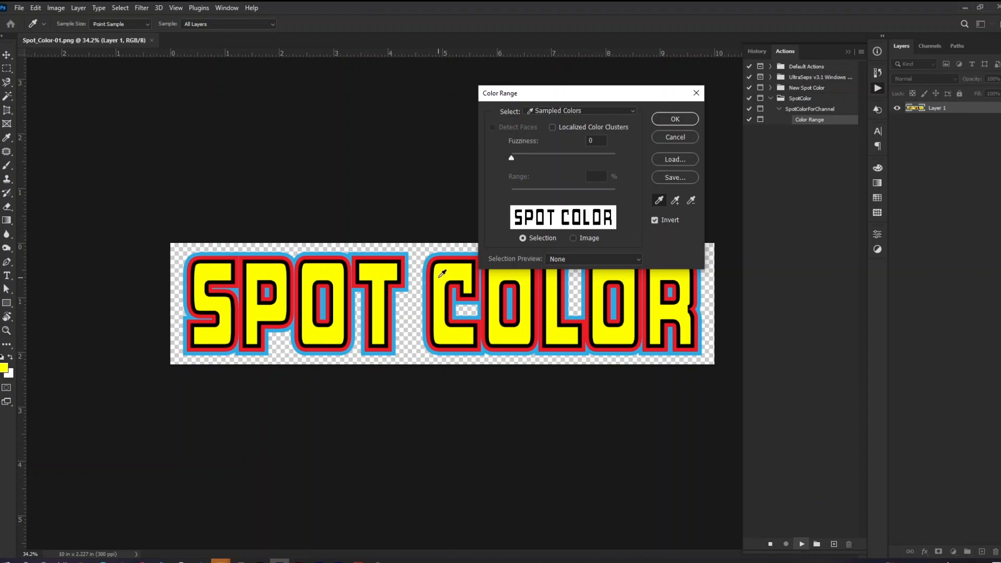
click(513, 156)
click(513, 157)
click(675, 119)
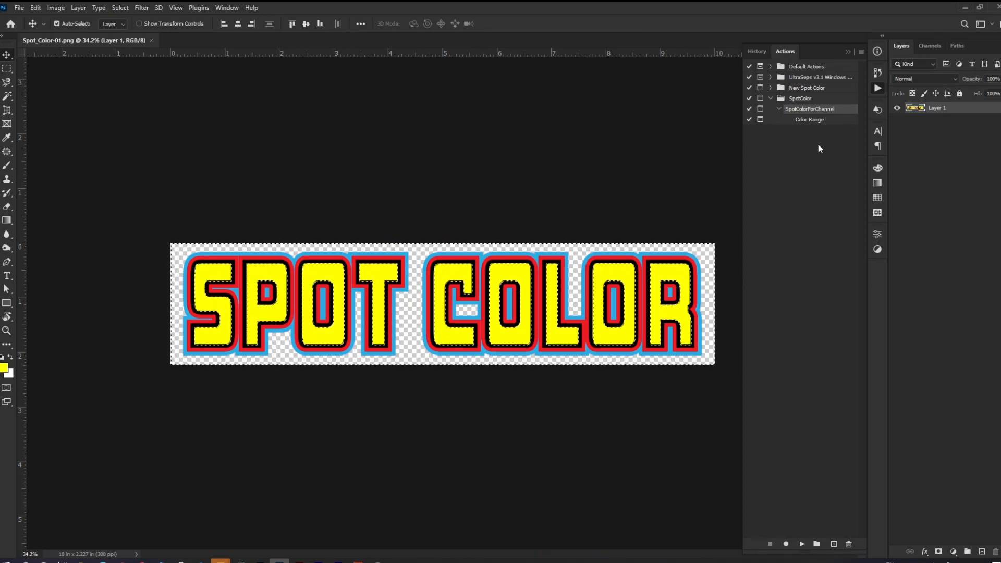
Resume recording after the Color Range step and record inverting the selection
click(819, 125)
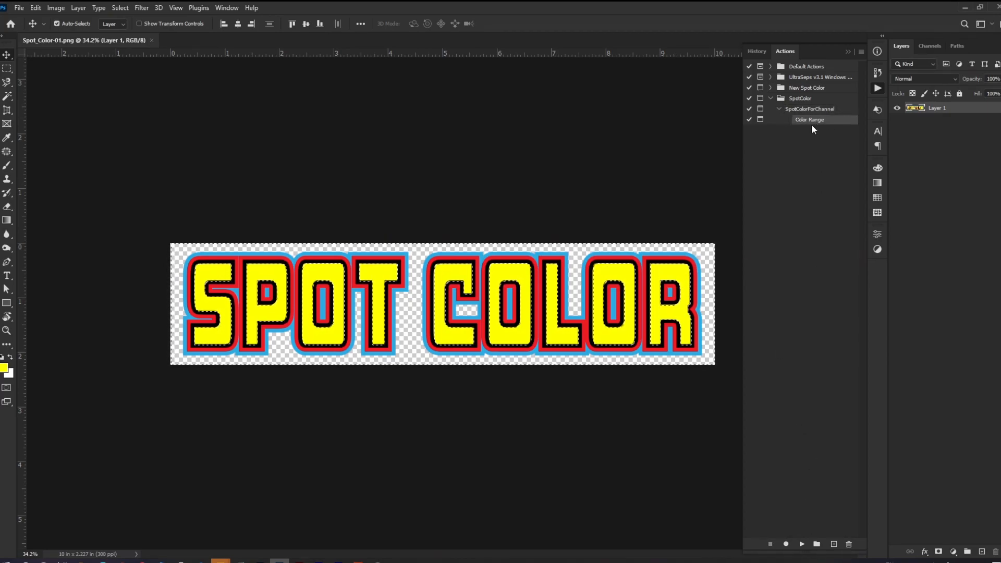
click(786, 544)
click(115, 9)
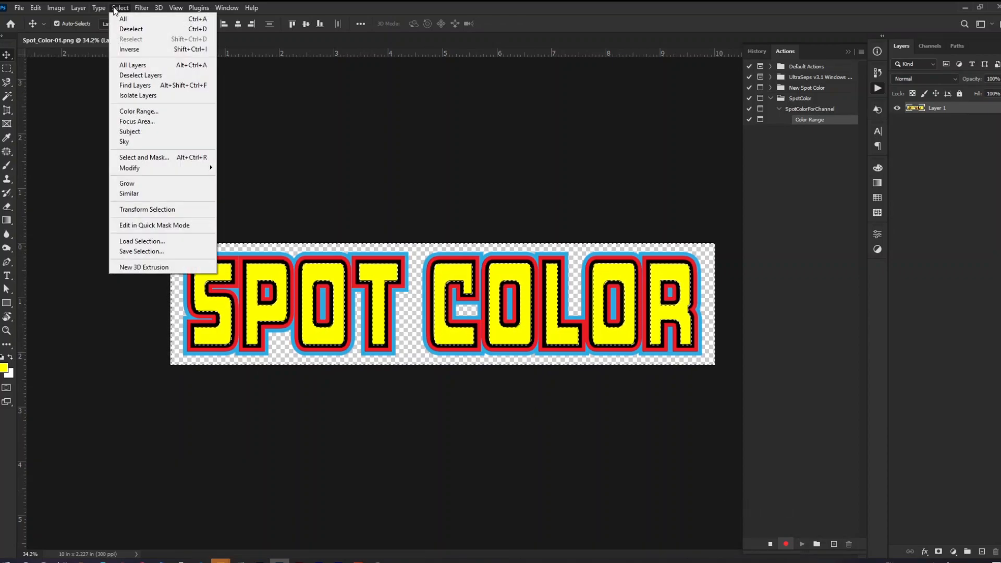
click(130, 50)
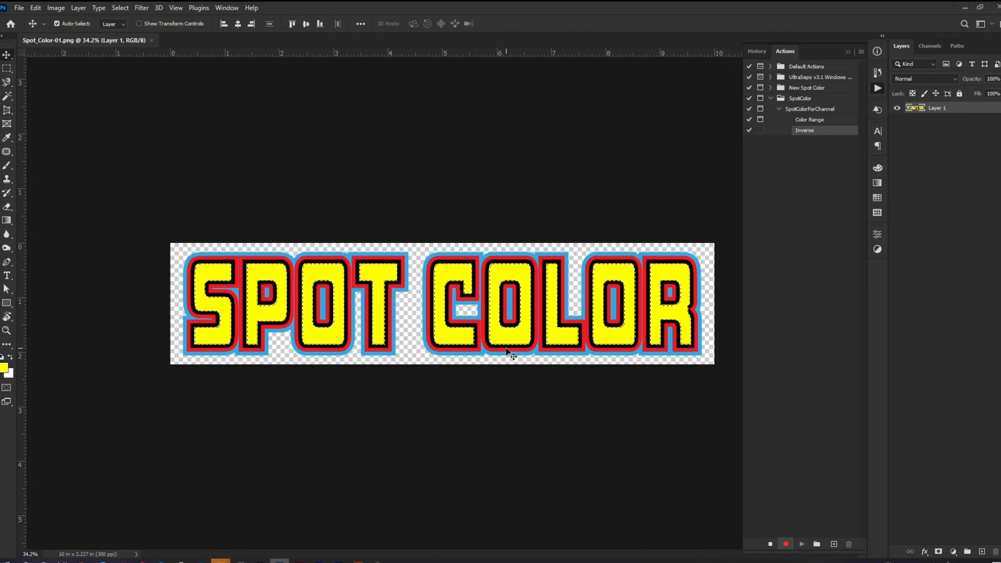
Insert the Color panel's Copy Color's Hex Code menu item into the SpotColorForChannel action after the Inverse step
click(940, 49)
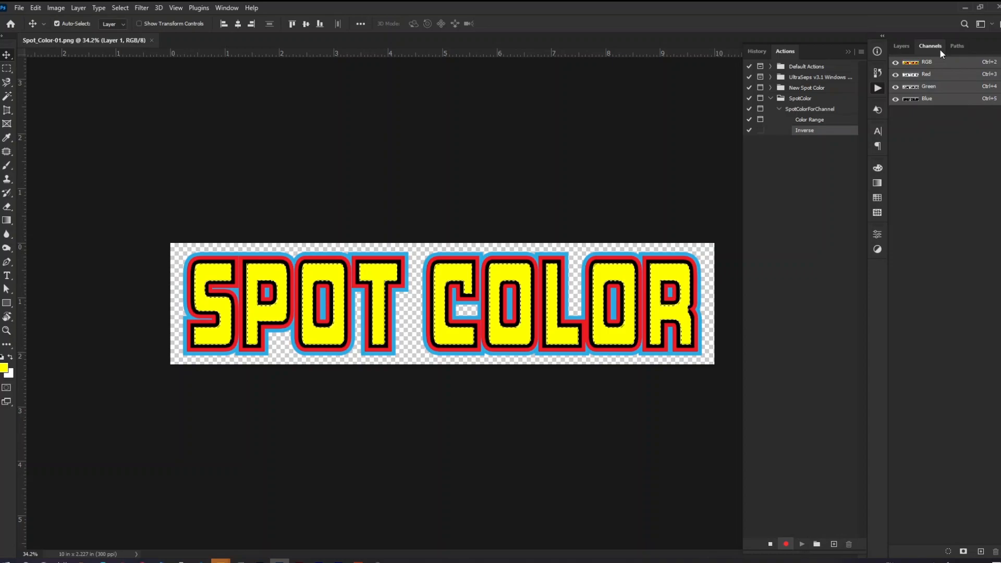
click(863, 52)
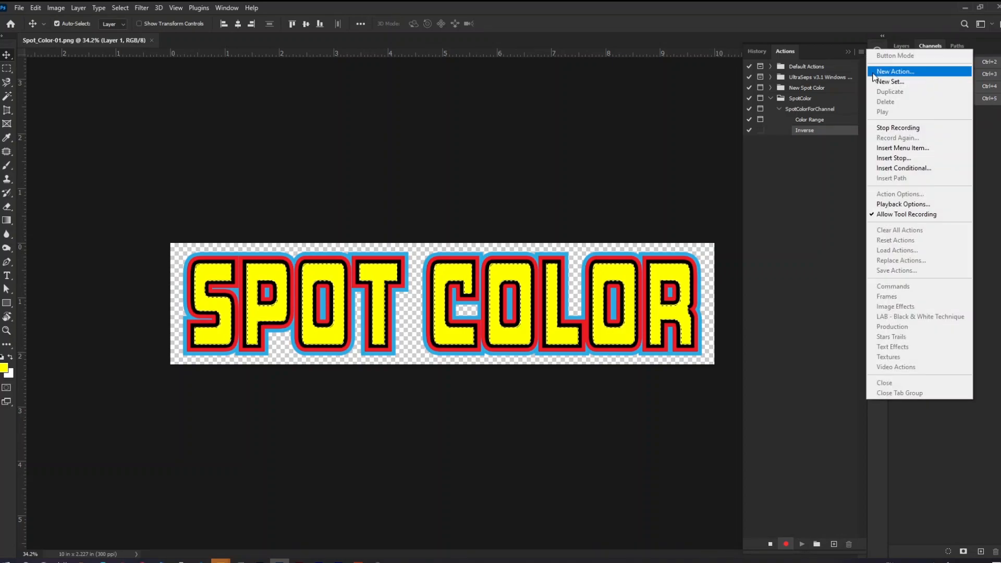
click(898, 148)
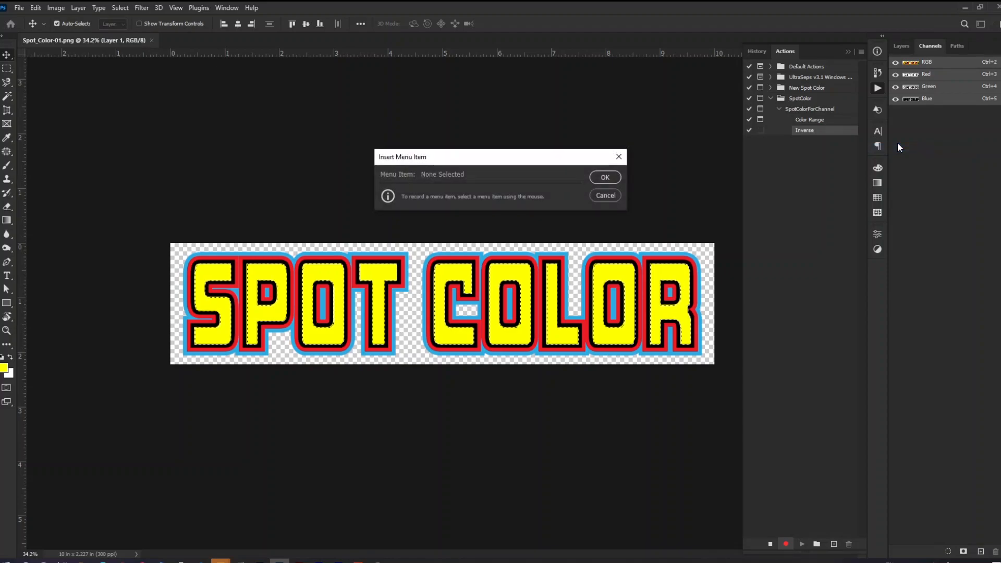
click(877, 167)
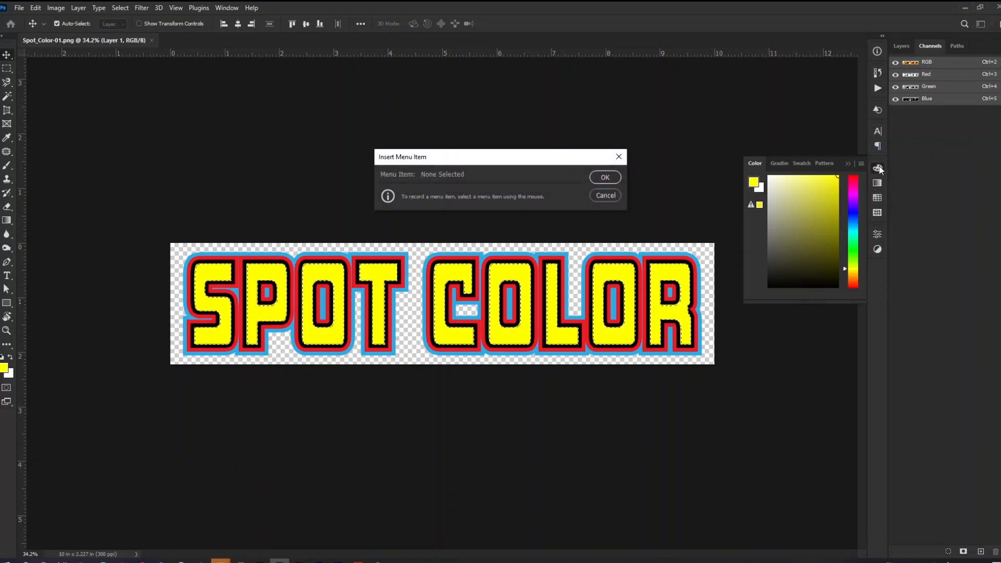
click(861, 164)
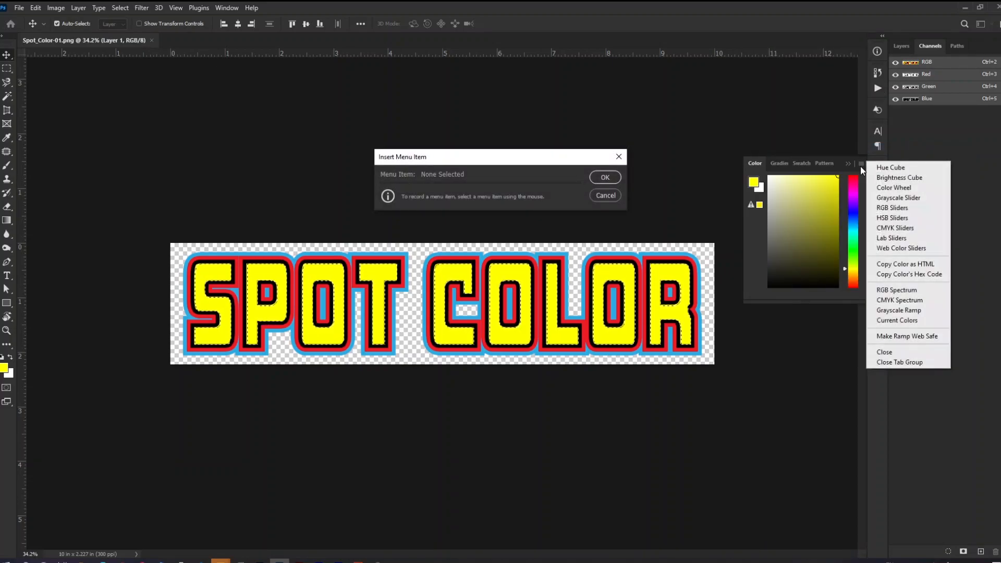
click(900, 277)
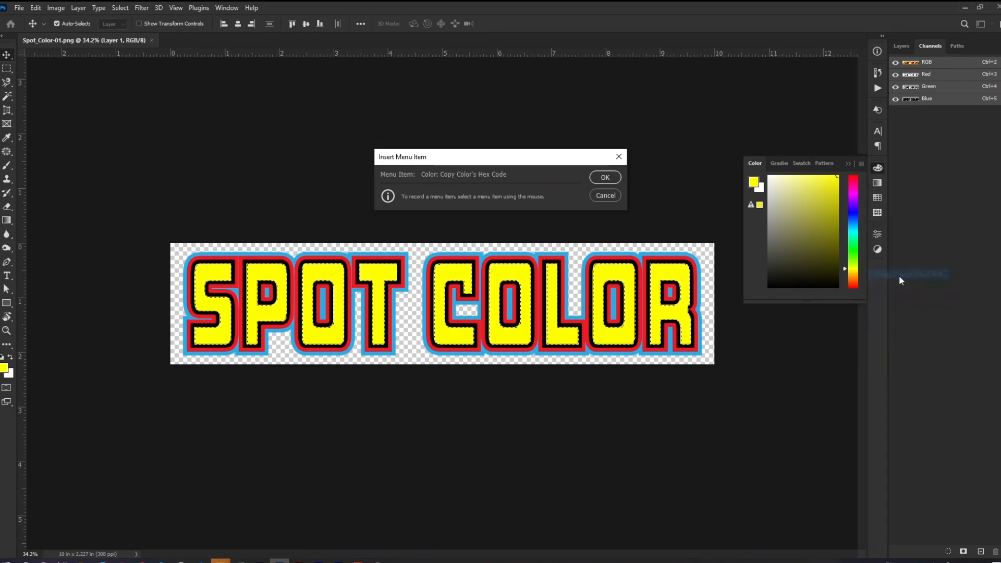
click(604, 178)
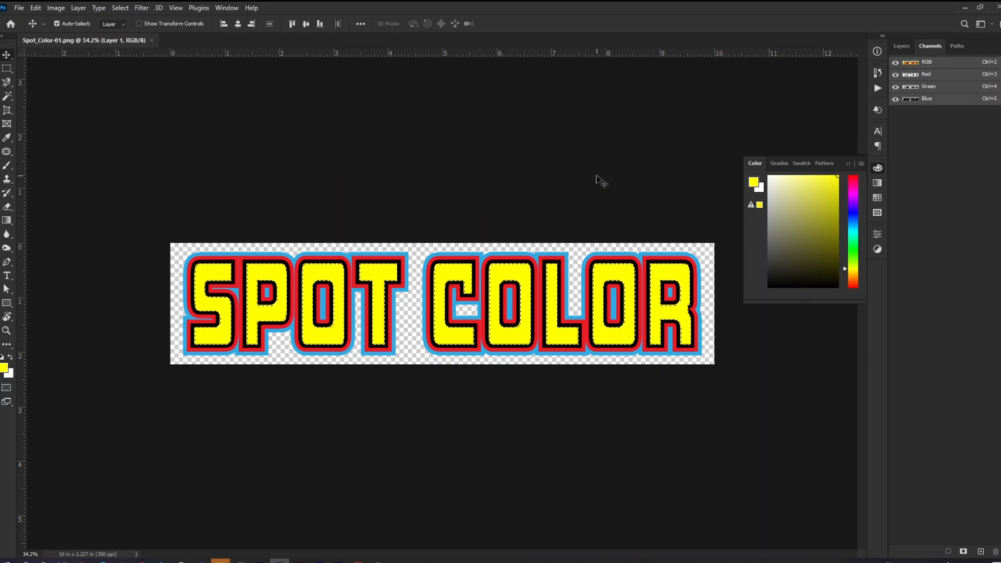
Insert the Channels: New Spot Channel menu item as the action's last step and stop recording
click(873, 89)
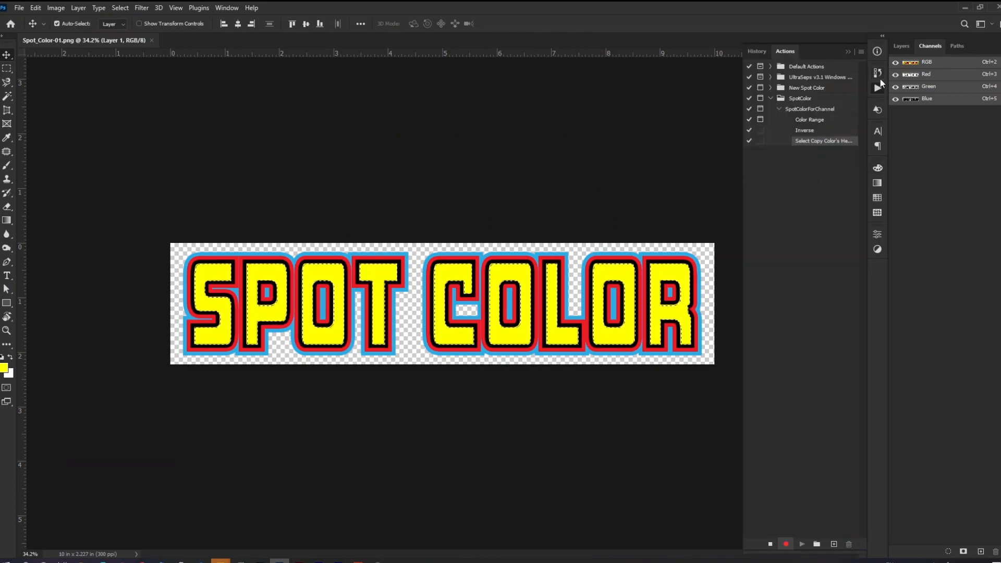
click(861, 51)
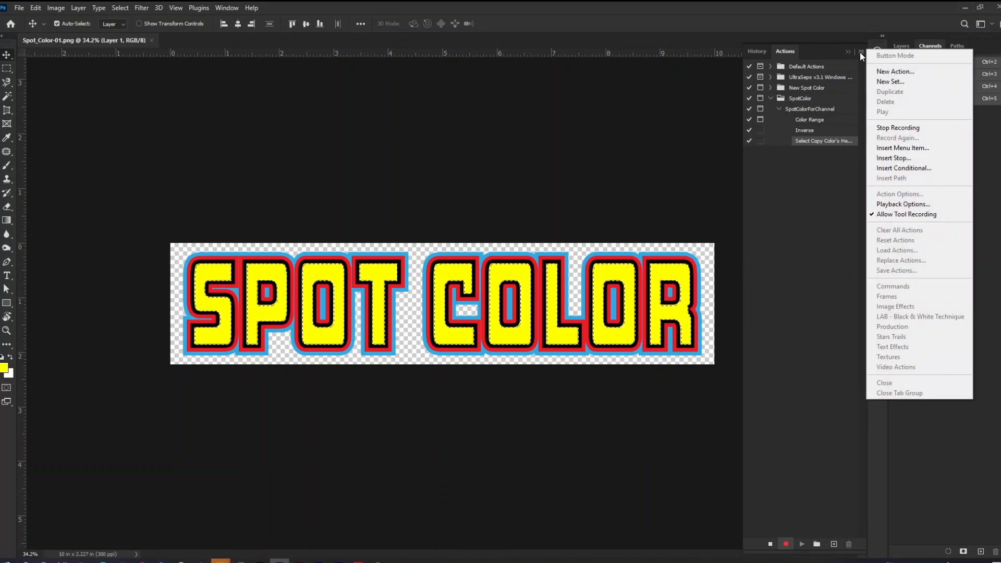
click(885, 148)
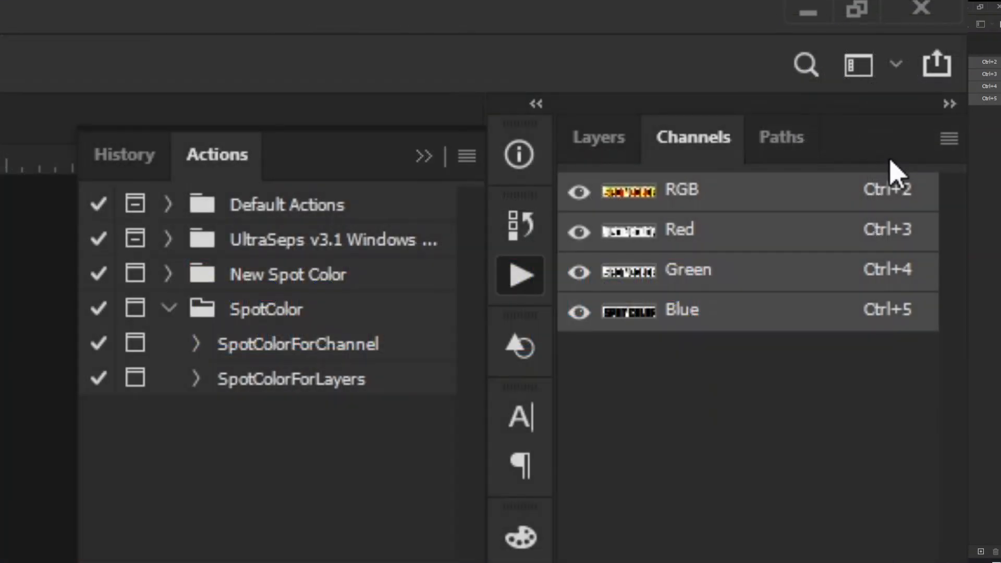
click(949, 139)
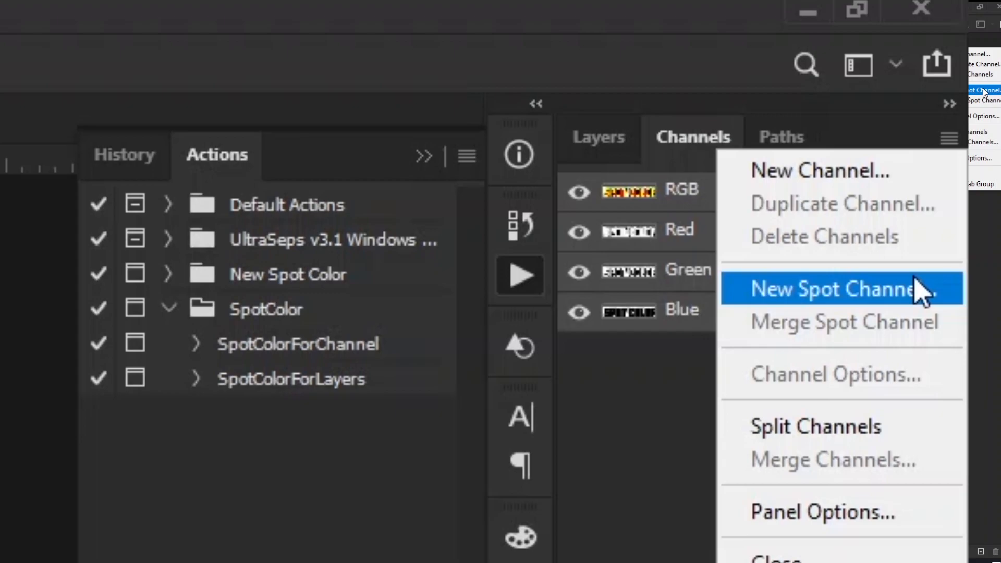
click(922, 290)
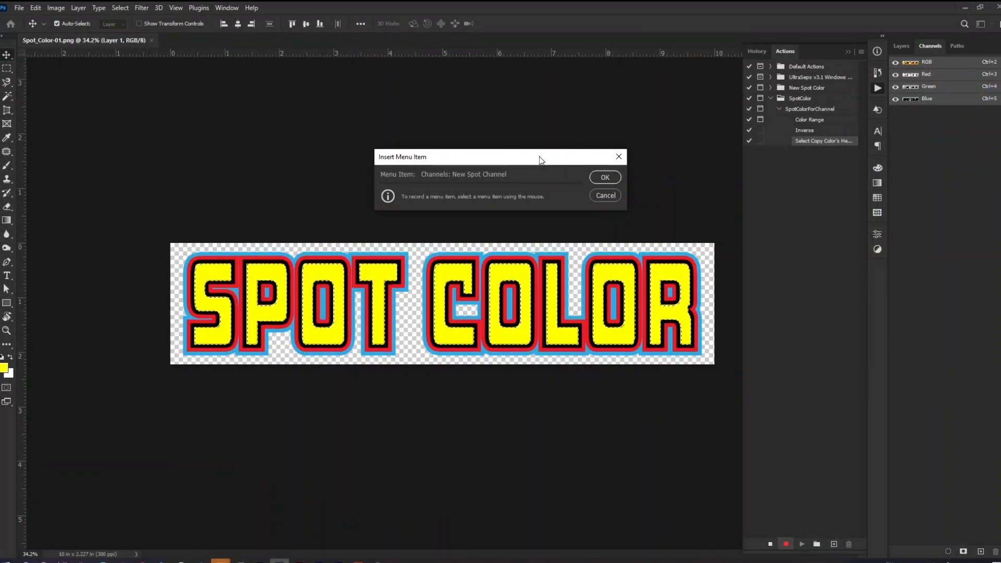
click(605, 177)
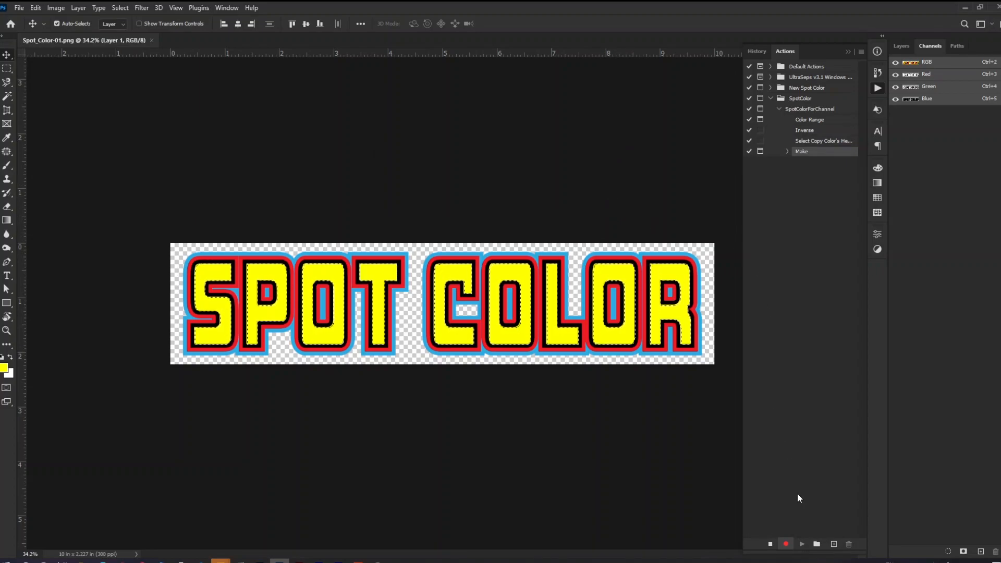
click(769, 544)
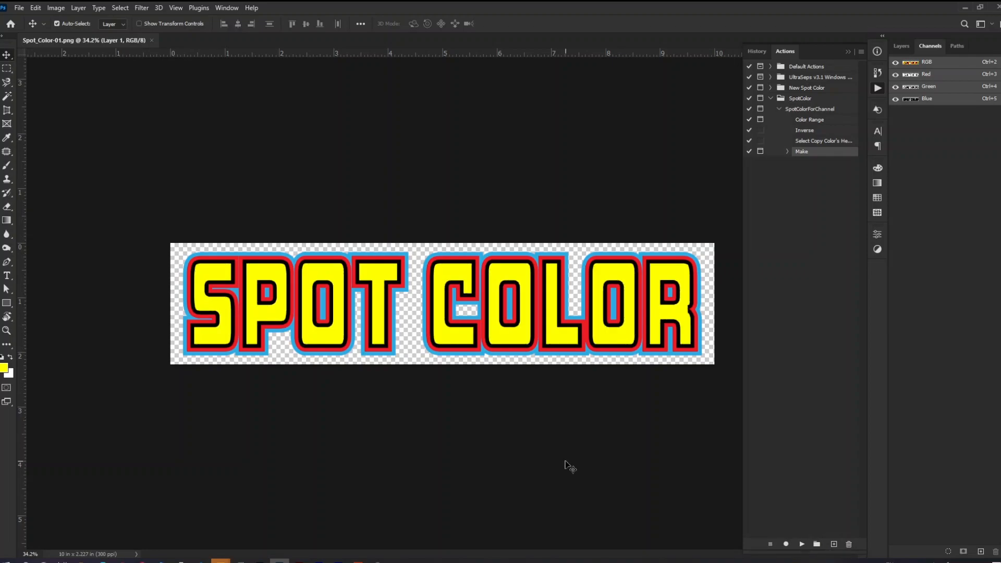
Play the SpotColorForChannel action on Layer 1, sampling the blue outline in the inverted Color Range with Fuzziness 51
click(802, 109)
click(901, 46)
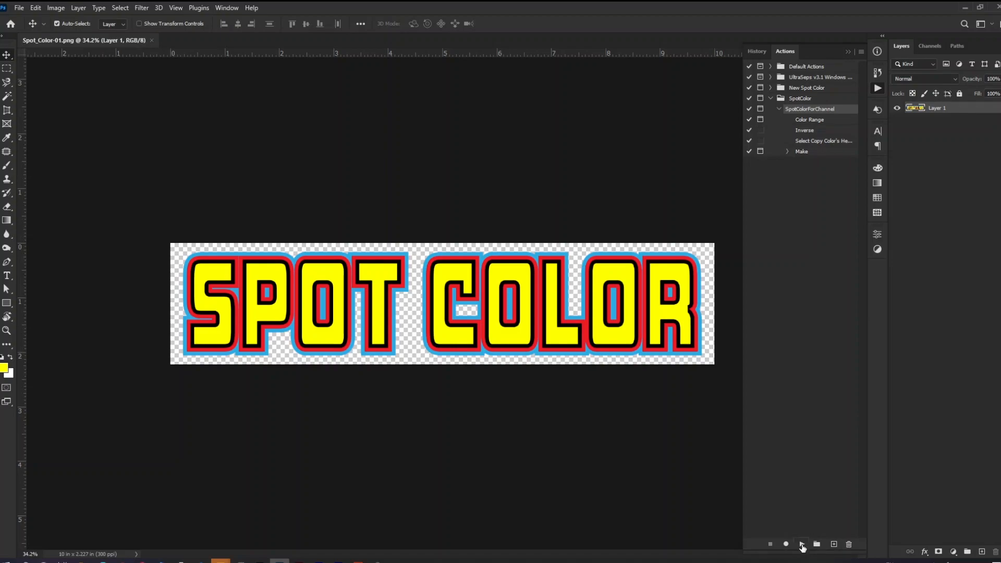
click(802, 544)
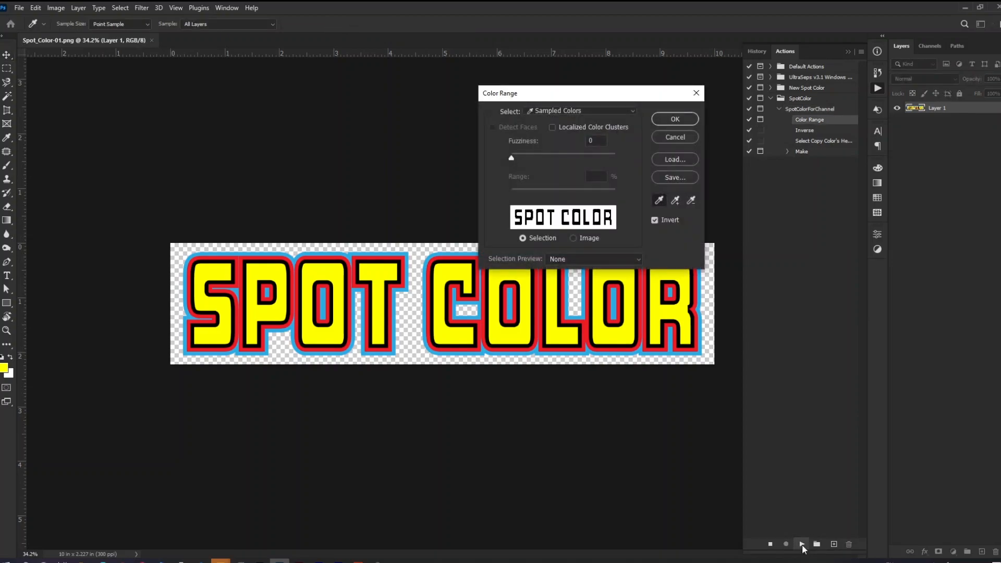
click(426, 285)
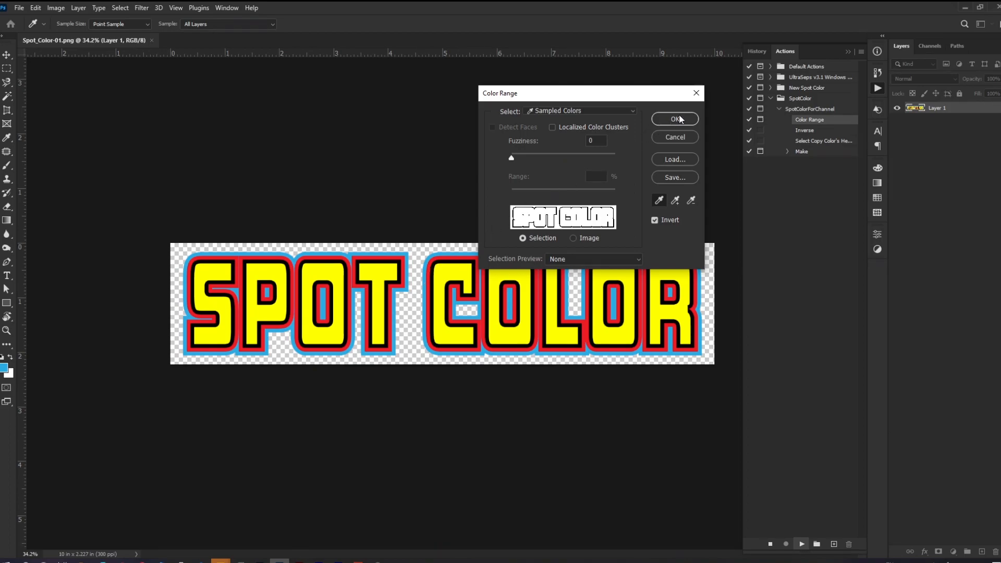
click(513, 157)
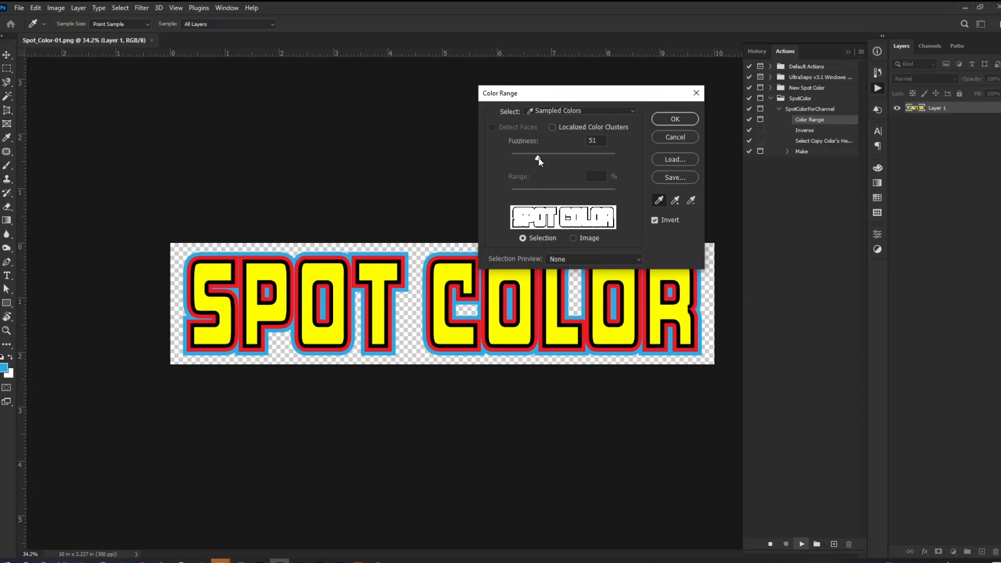
click(666, 113)
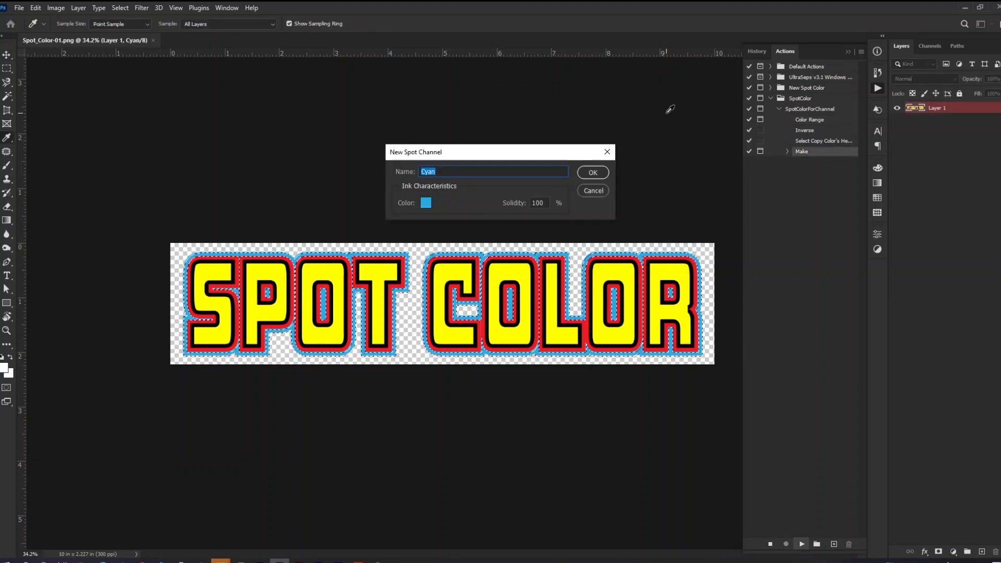
Create the new spot channel with the name Cyan and ink color 29abe2
click(424, 202)
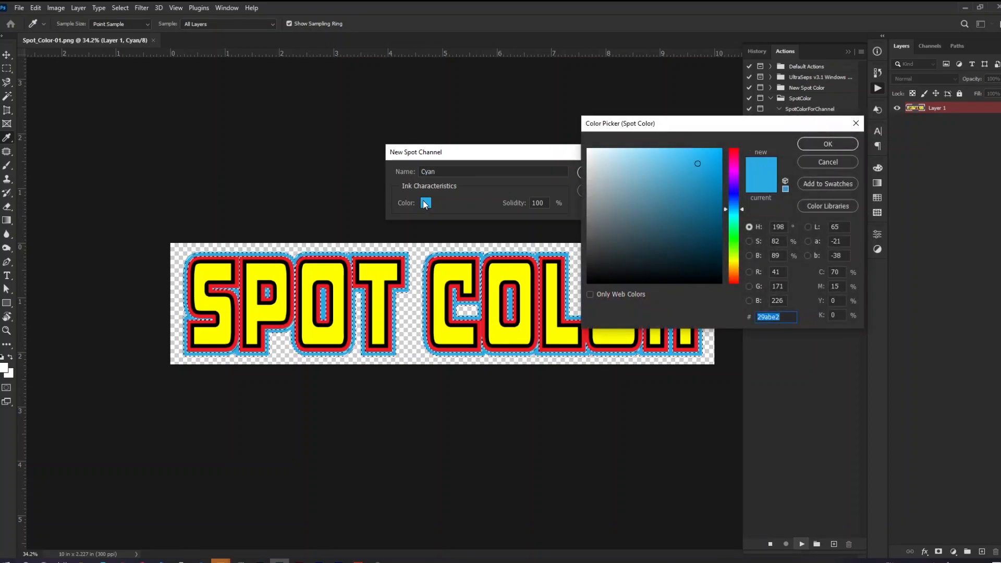
click(817, 144)
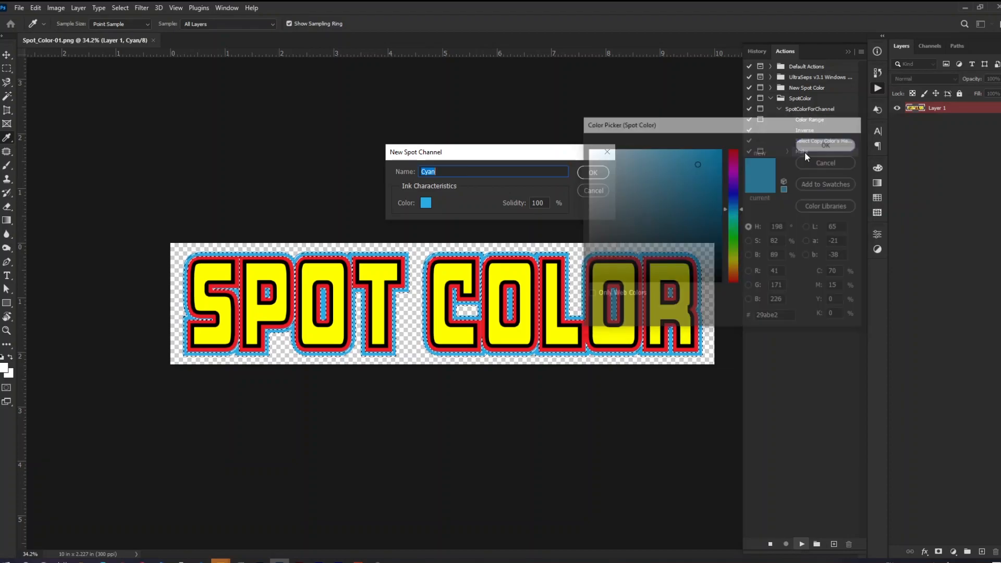
text(Cyan)
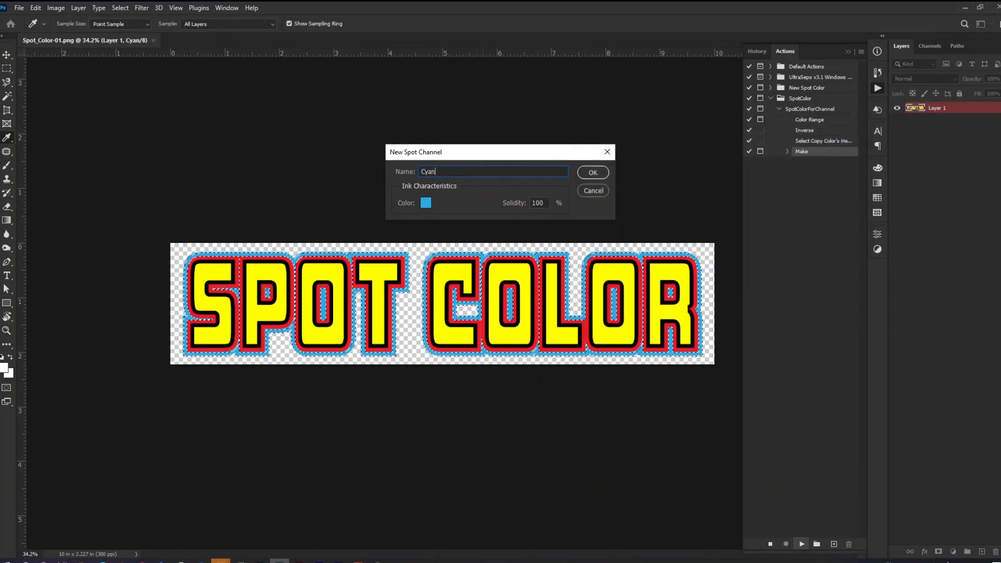
click(592, 172)
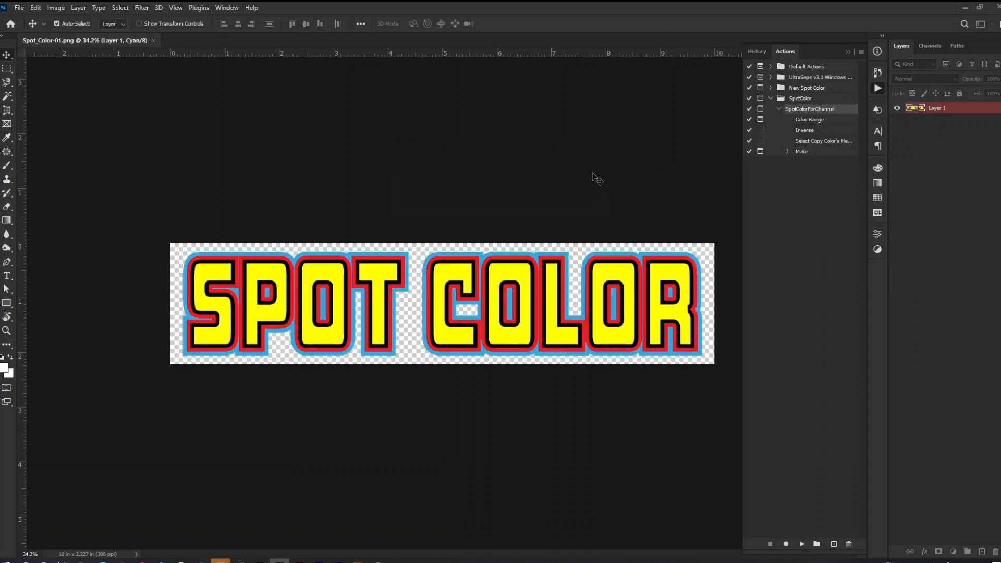
Examine the Cyan spot channel on its own and together with the Red channel
click(928, 46)
click(934, 99)
click(931, 111)
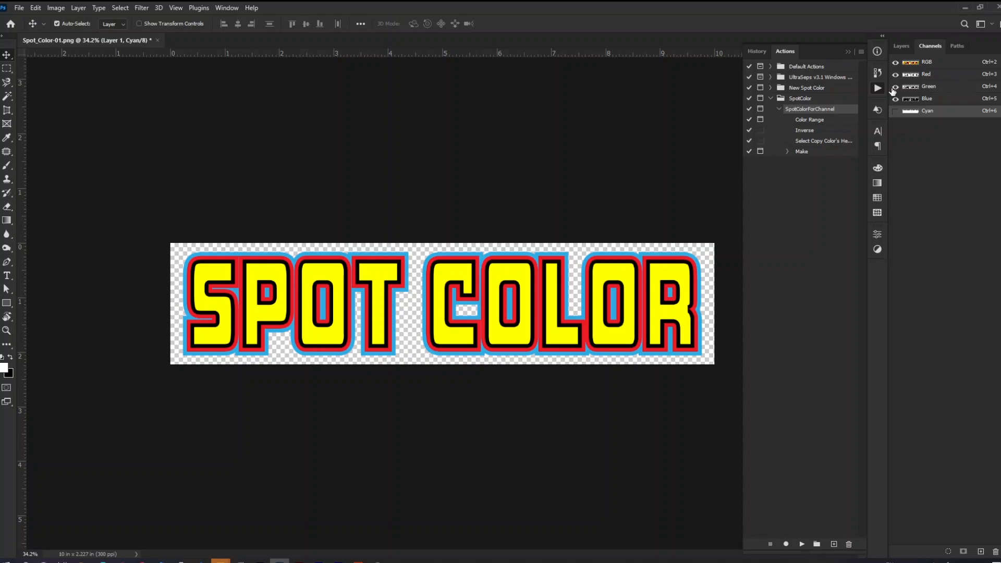
click(895, 111)
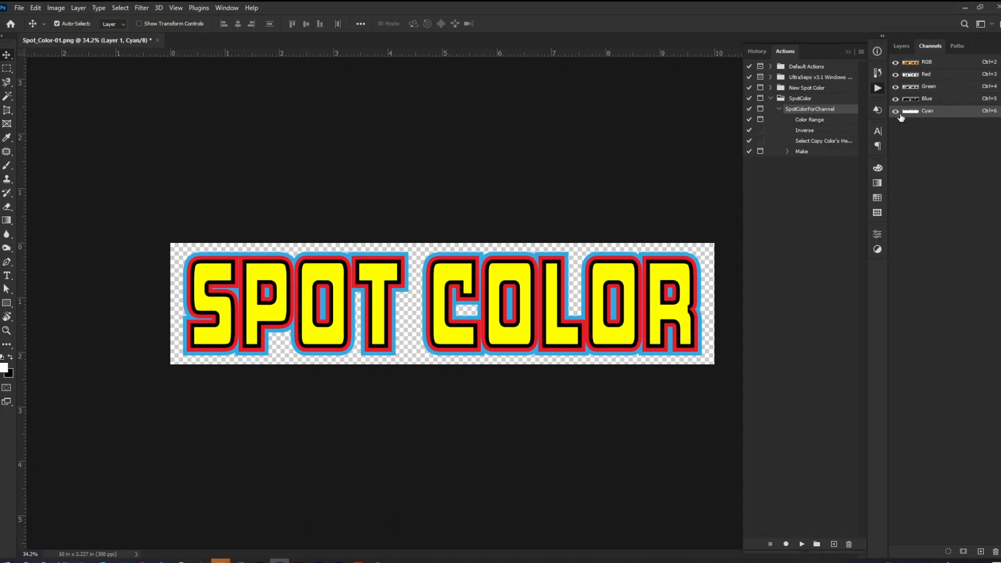
click(925, 99)
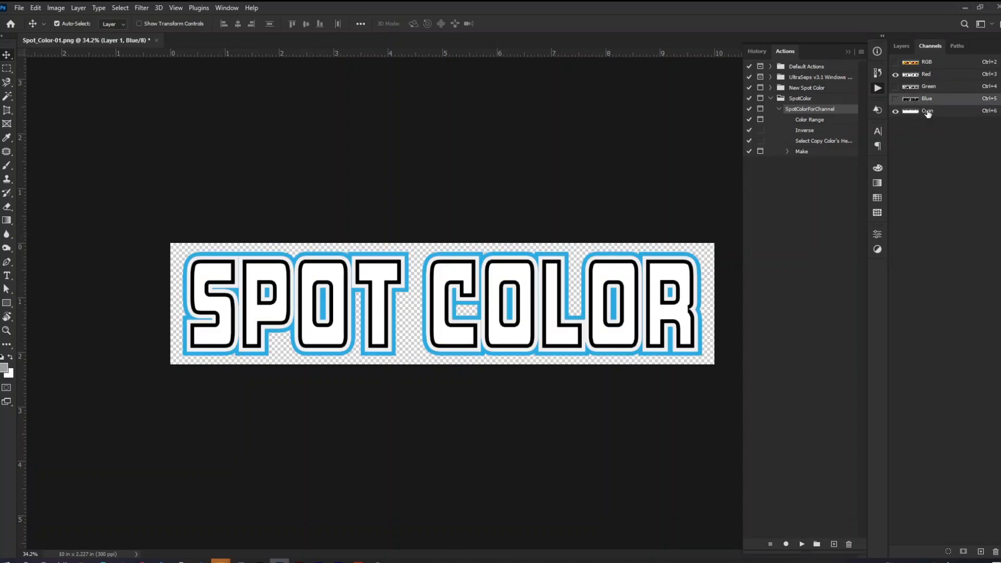
click(928, 111)
click(896, 74)
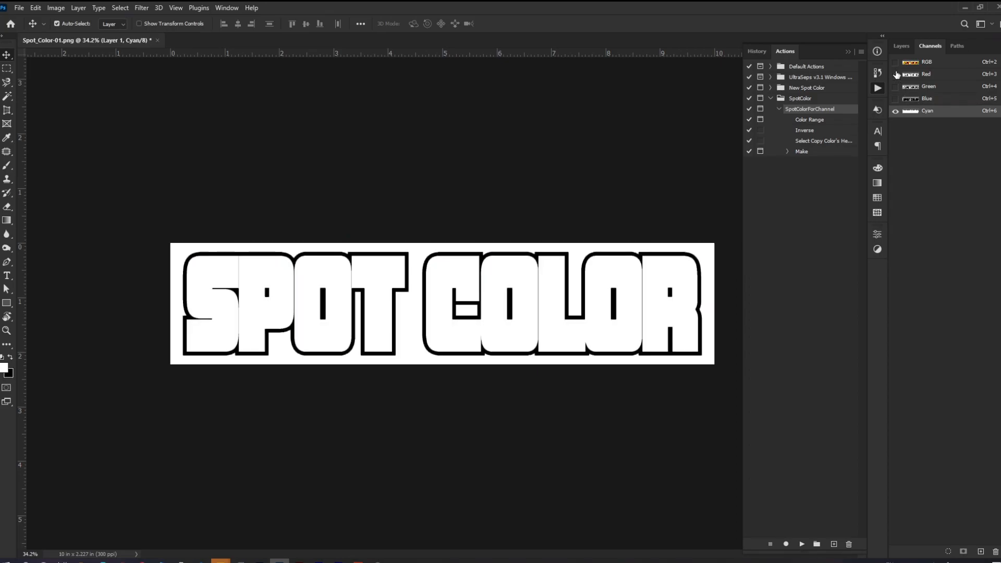
click(896, 75)
click(896, 75)
click(896, 74)
click(897, 74)
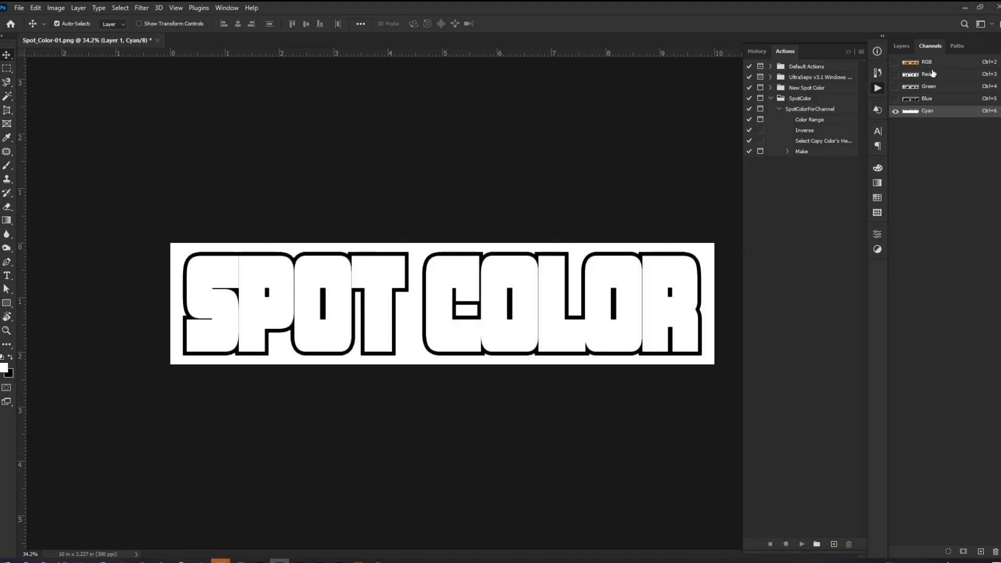
Restore the RGB composite and play the SpotColorForChannel action on Layer 1, sampling the yellow lettering in the Color Range
click(906, 63)
click(902, 45)
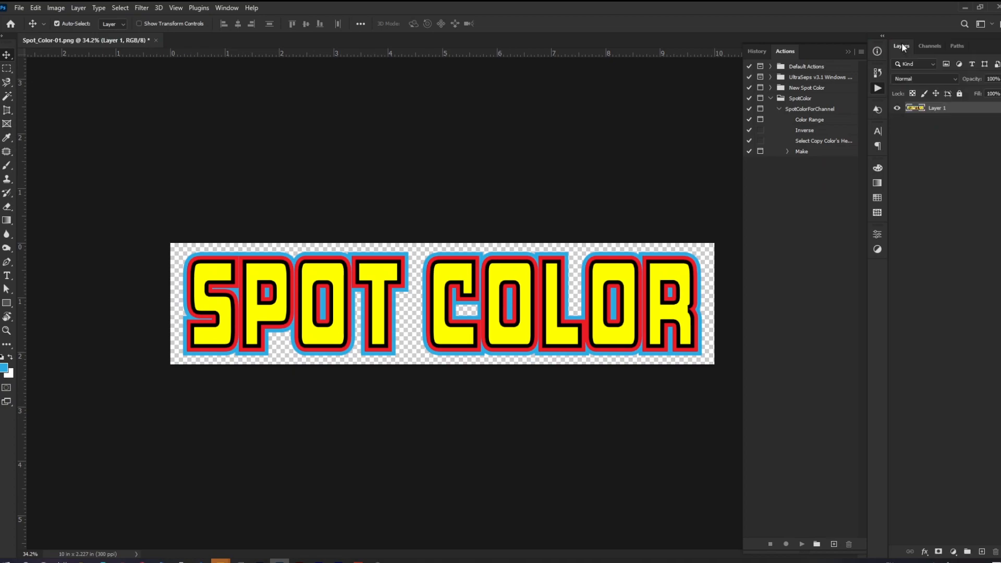
click(798, 110)
click(801, 544)
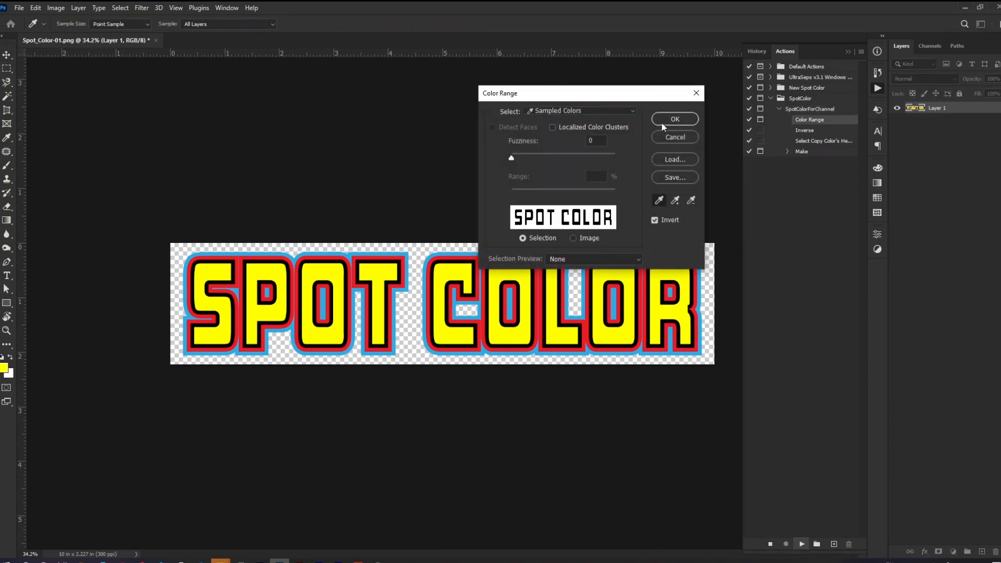
click(662, 121)
Create the new spot channel with the name Yellow and ink color ffff00
text(Yellow)
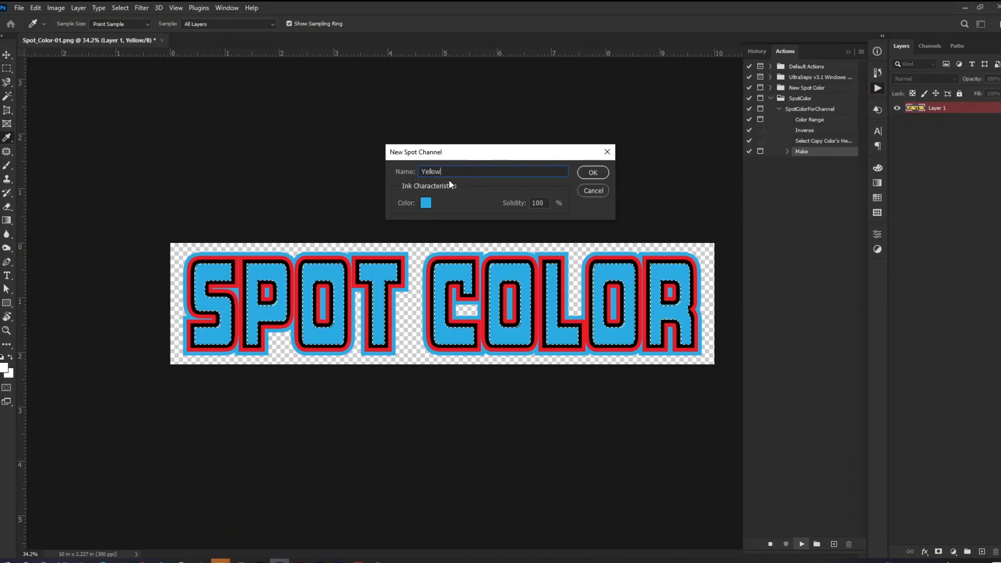
click(425, 203)
text(ffff00)
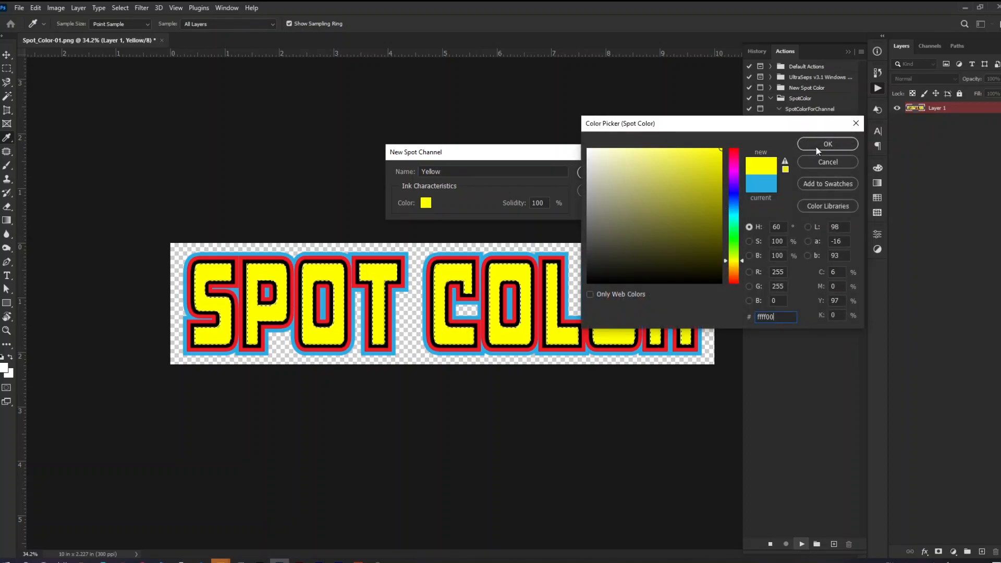
click(827, 139)
click(597, 175)
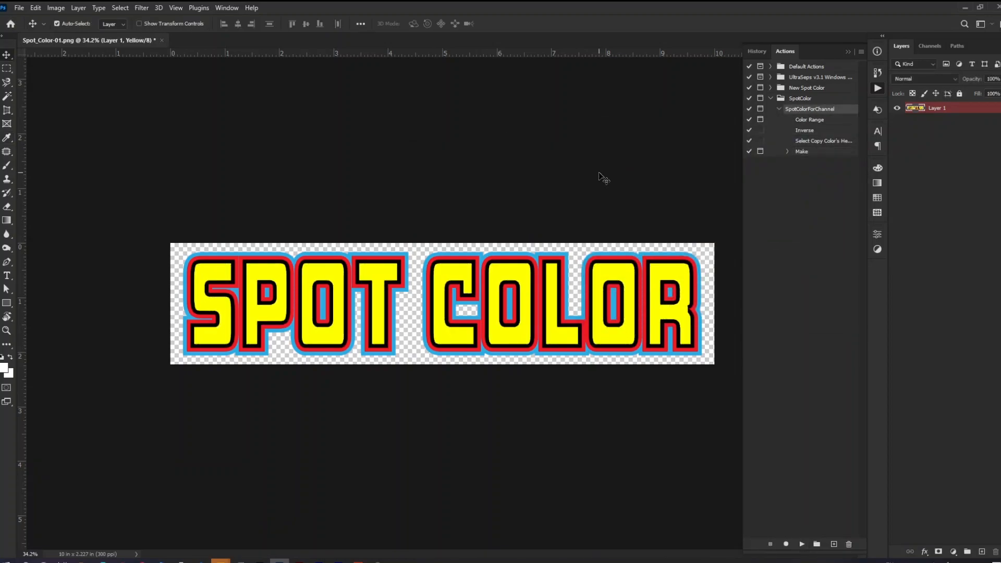
View the Cyan and Yellow spot channels individually to compare their separations
click(931, 47)
click(938, 110)
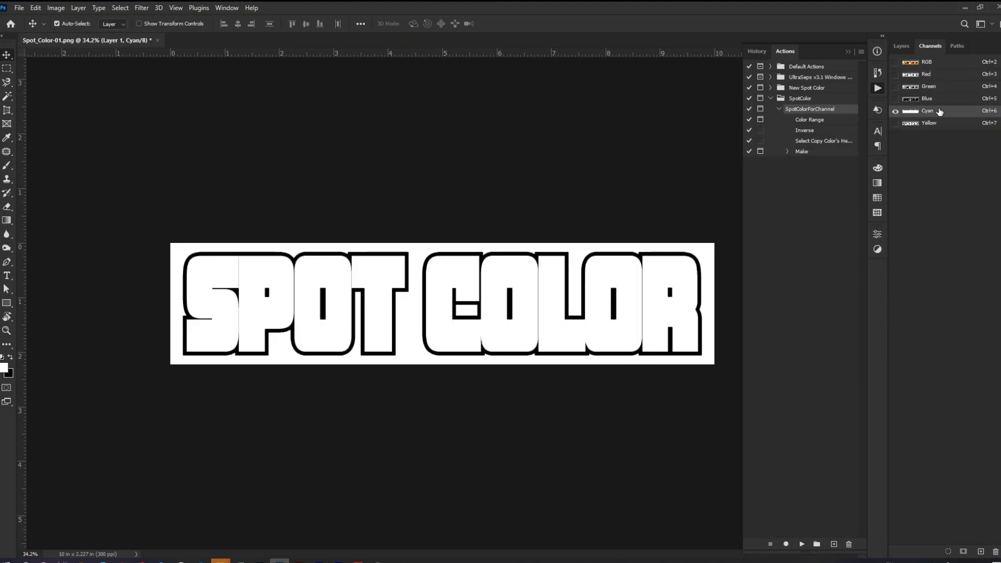
click(940, 123)
click(940, 116)
click(942, 122)
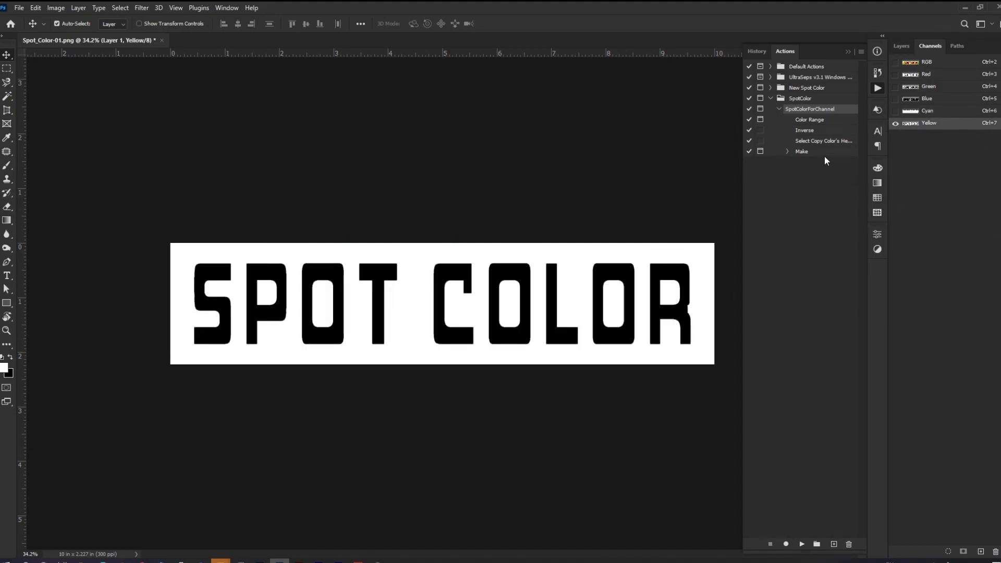
Record selecting the RGB composite channel as a new command after Make in the SpotColorForChannel action
click(801, 152)
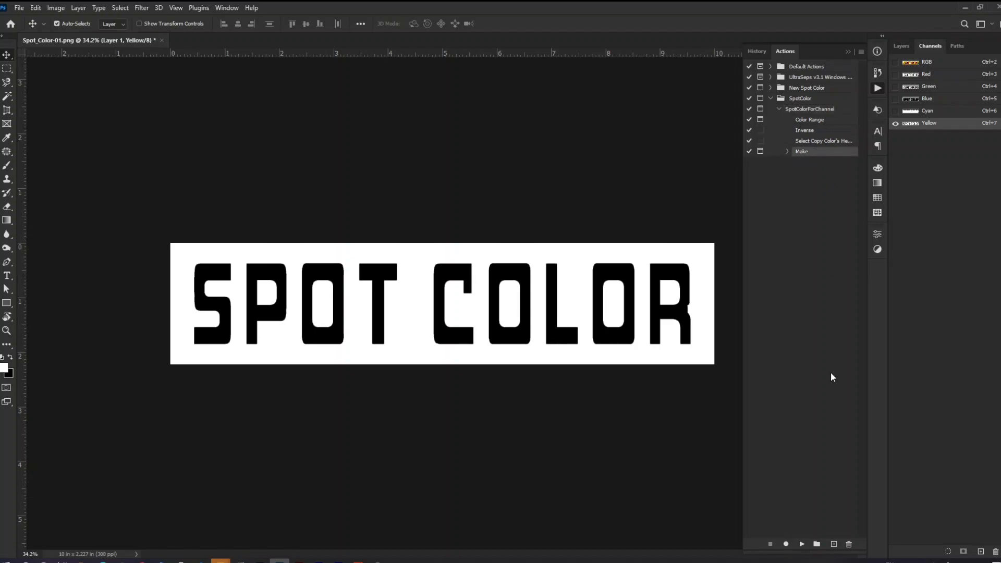
click(785, 545)
click(938, 63)
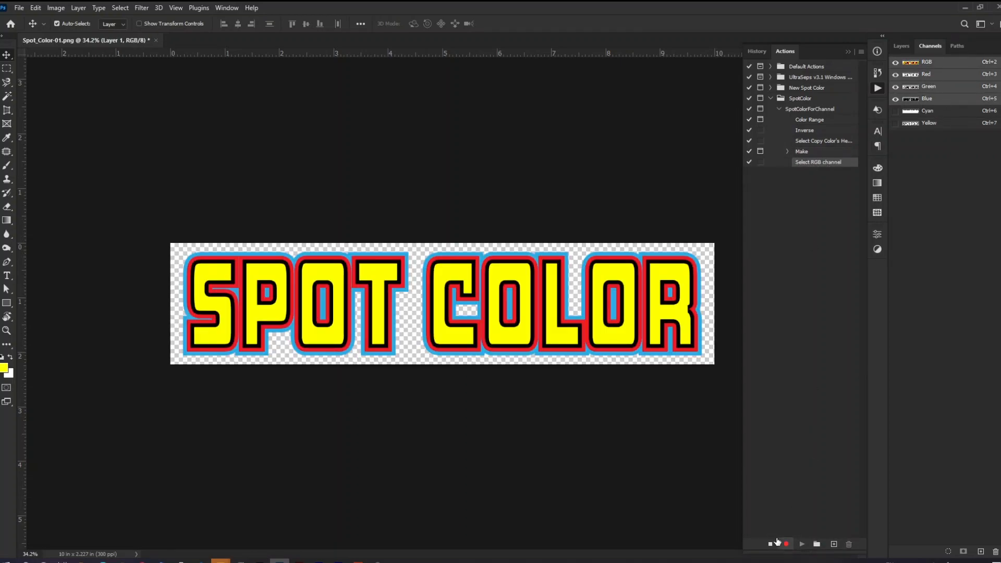
click(770, 543)
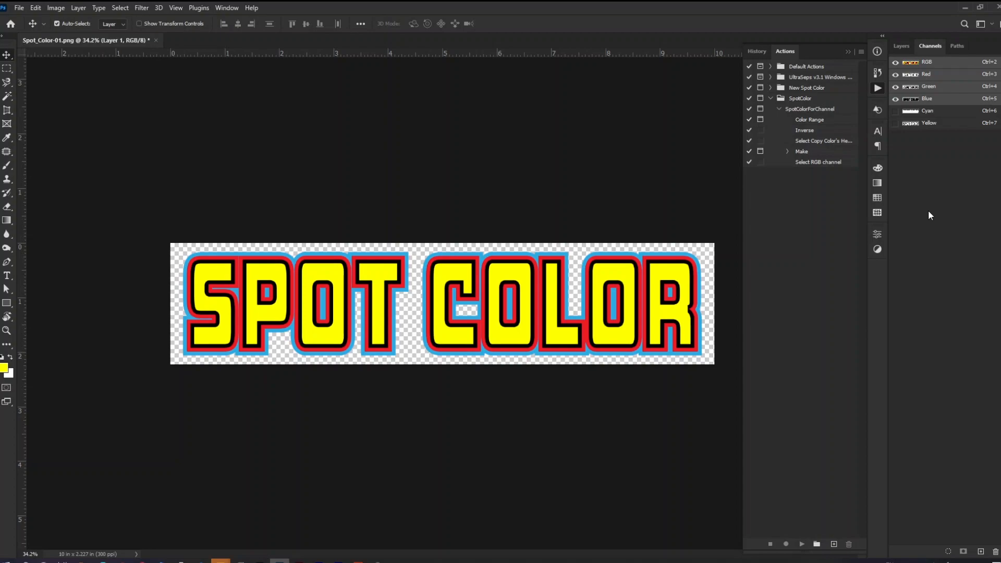
Play the SpotColorForChannel action on Layer 1, sampling the black lettering outline in the Color Range
click(908, 49)
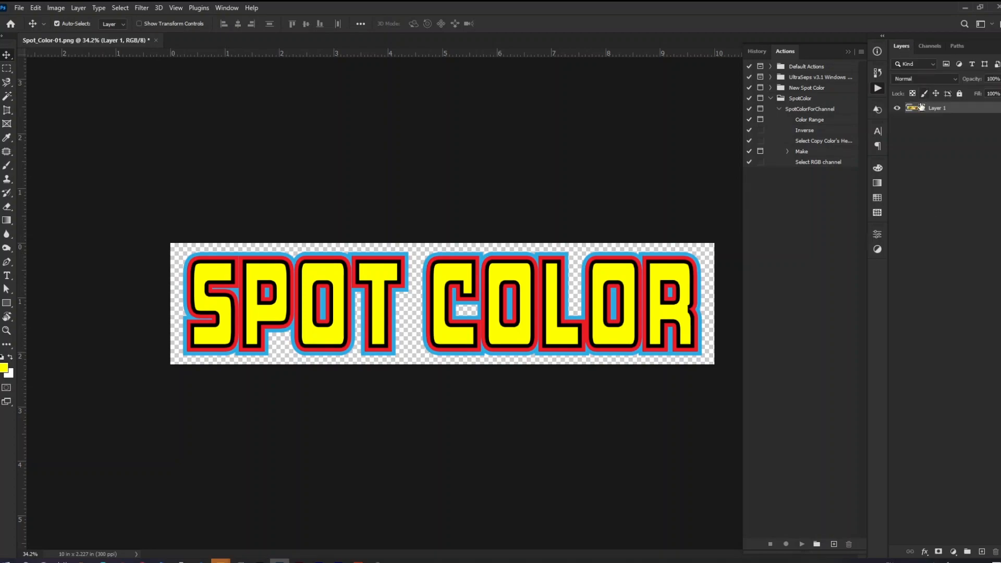
click(812, 110)
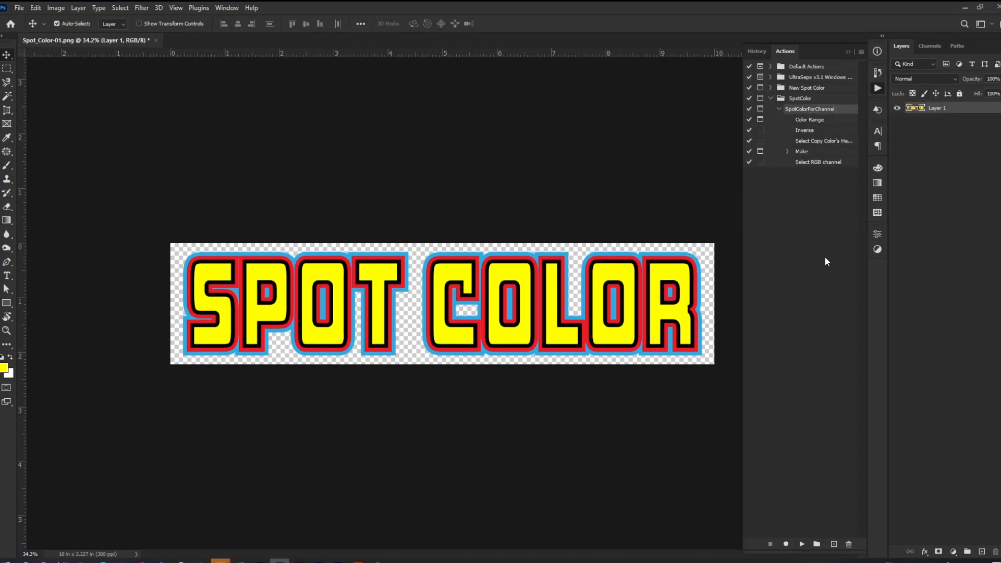
click(802, 544)
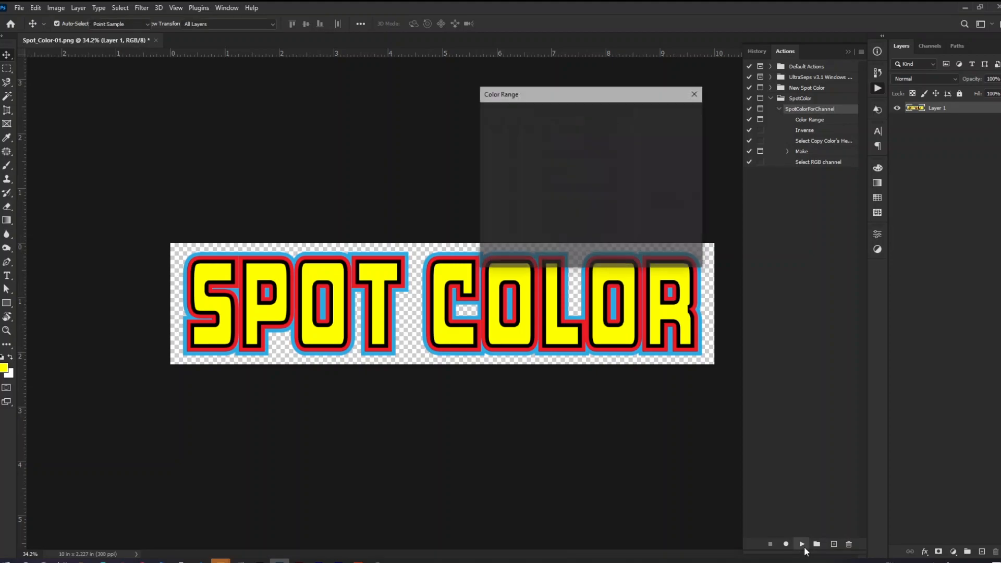
click(630, 308)
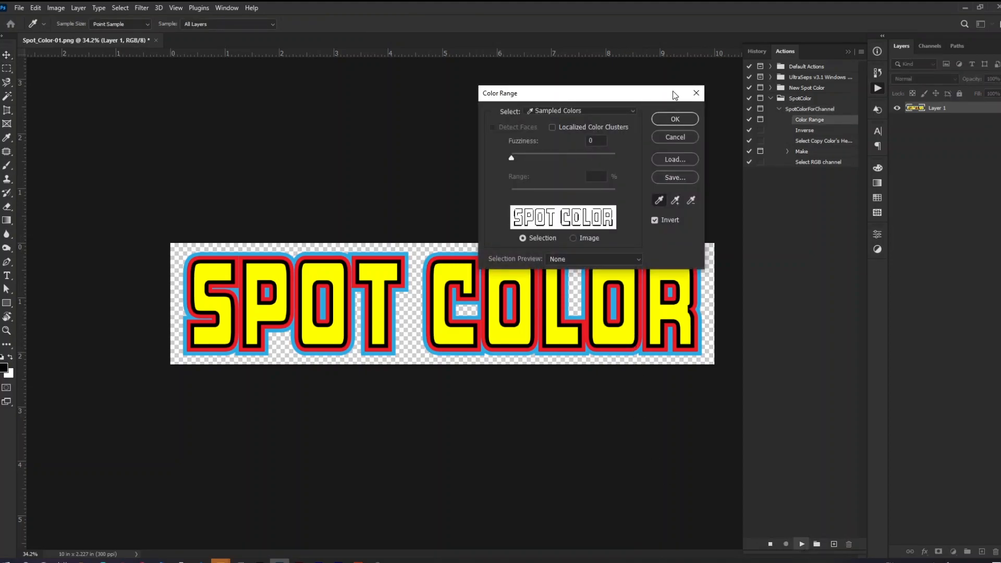
click(675, 118)
Create the new spot channel with the name Black and ink color 000000, and display the channel list
text(Black)
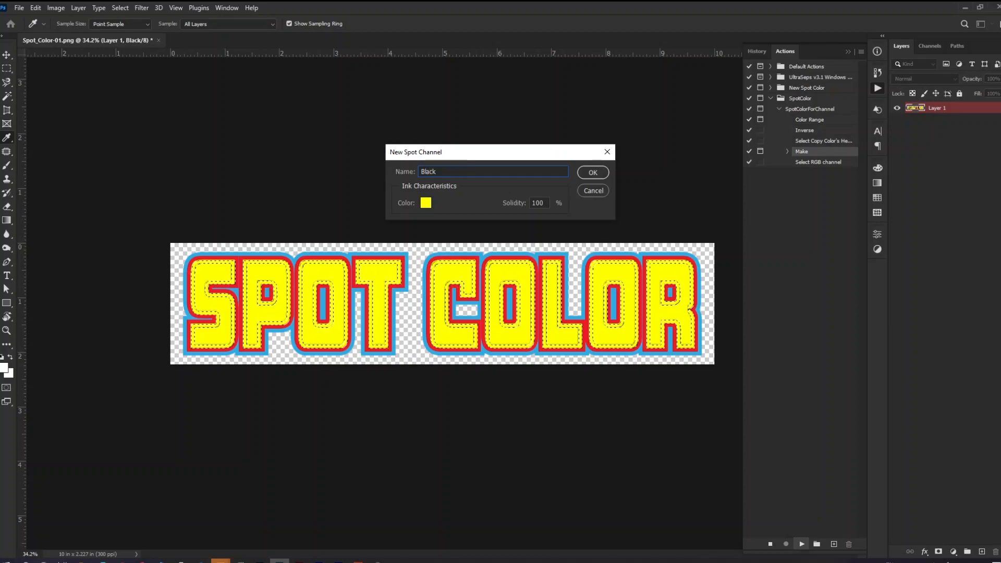
click(425, 203)
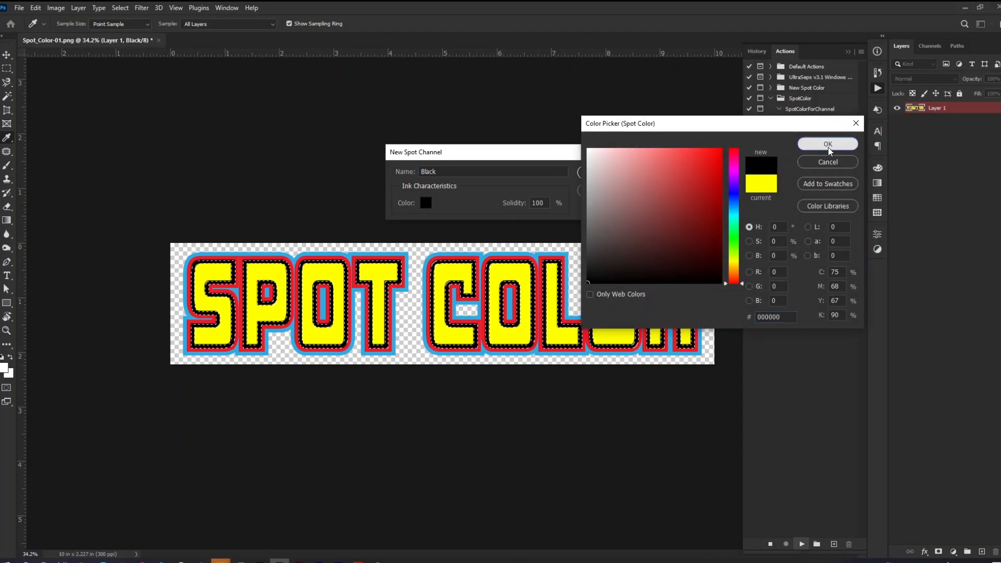
click(830, 141)
click(602, 178)
click(932, 48)
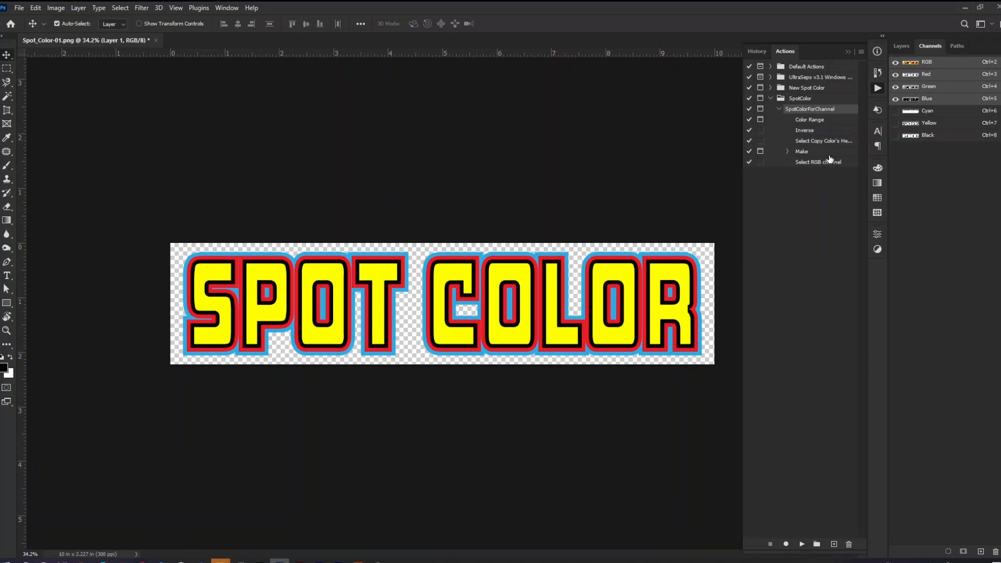
Play the SpotColorForChannel action again, sampling the red outline in the Color Range with Fuzziness 0
click(803, 544)
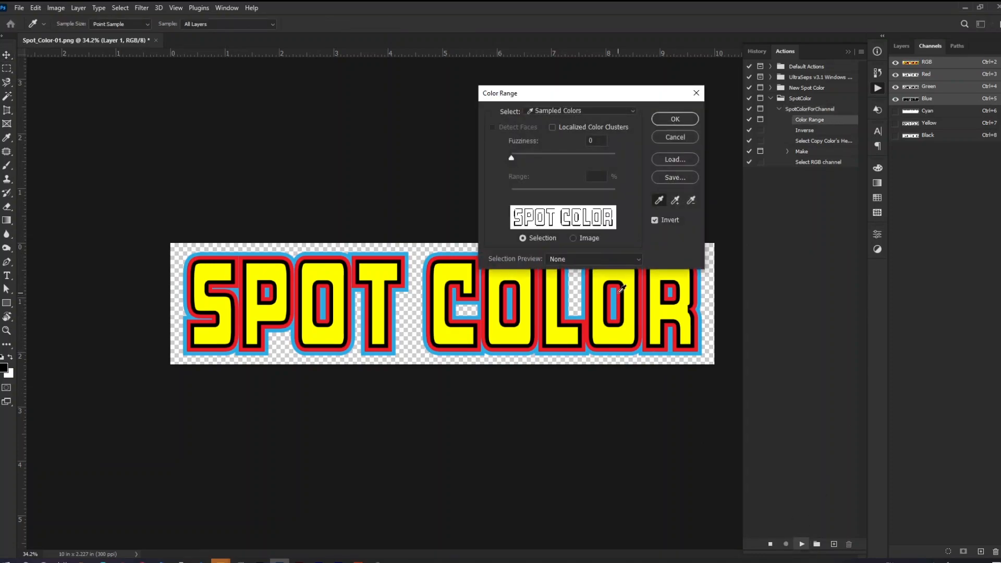
drag(542, 158, 512, 157)
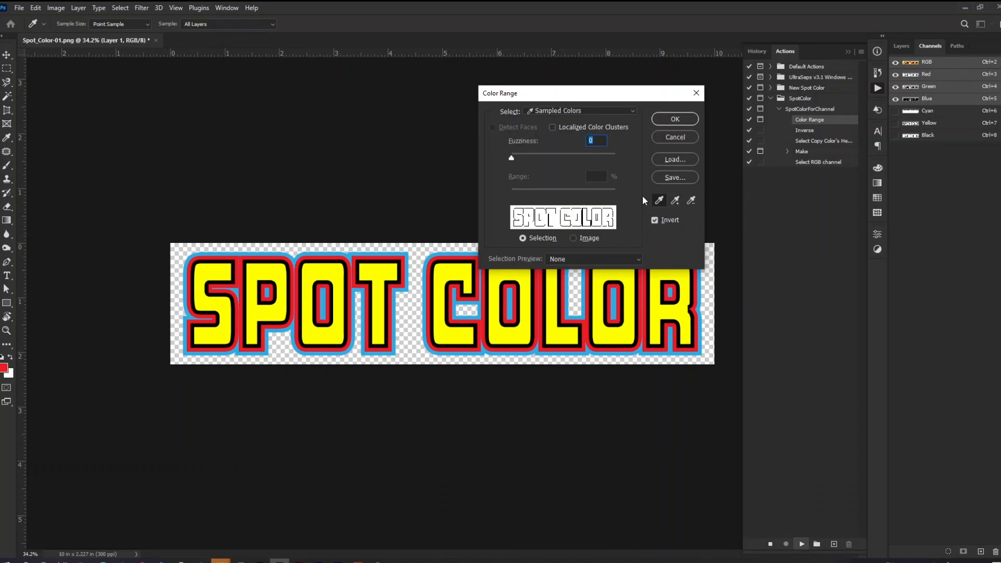
click(620, 296)
click(622, 295)
click(679, 121)
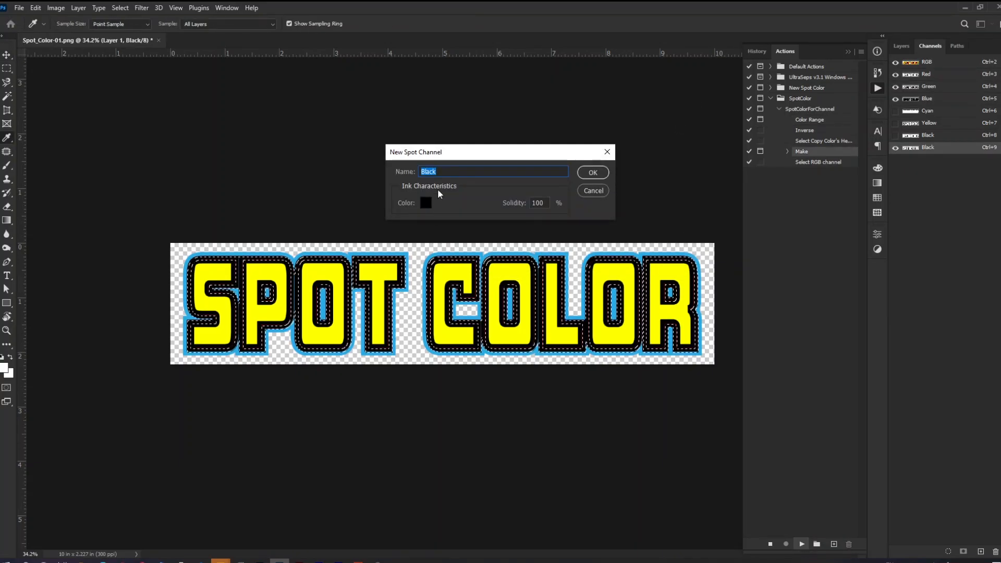
Create the new spot channel with the name Red and ink color ed1c24
click(427, 203)
text(ed1c24)
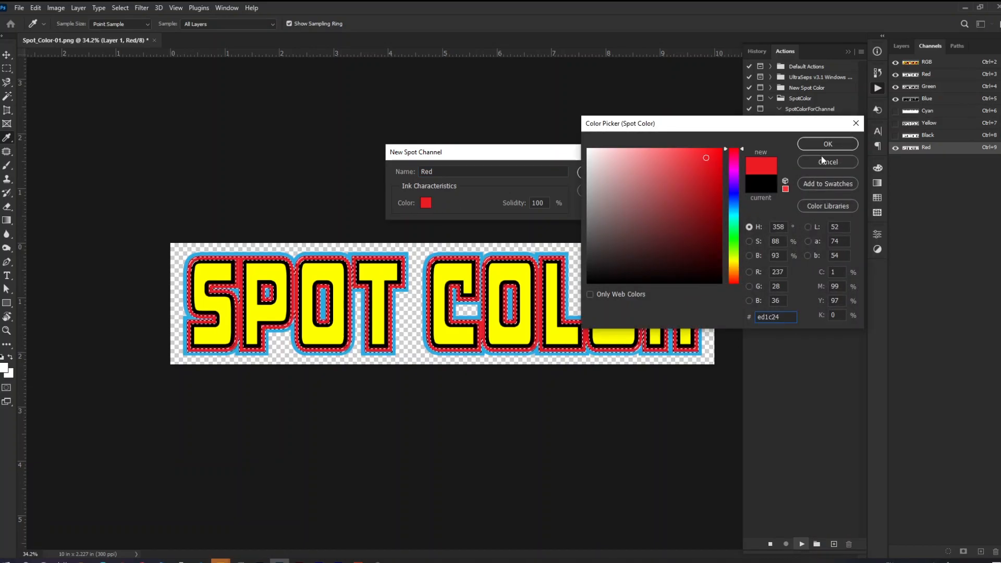
click(824, 145)
click(589, 171)
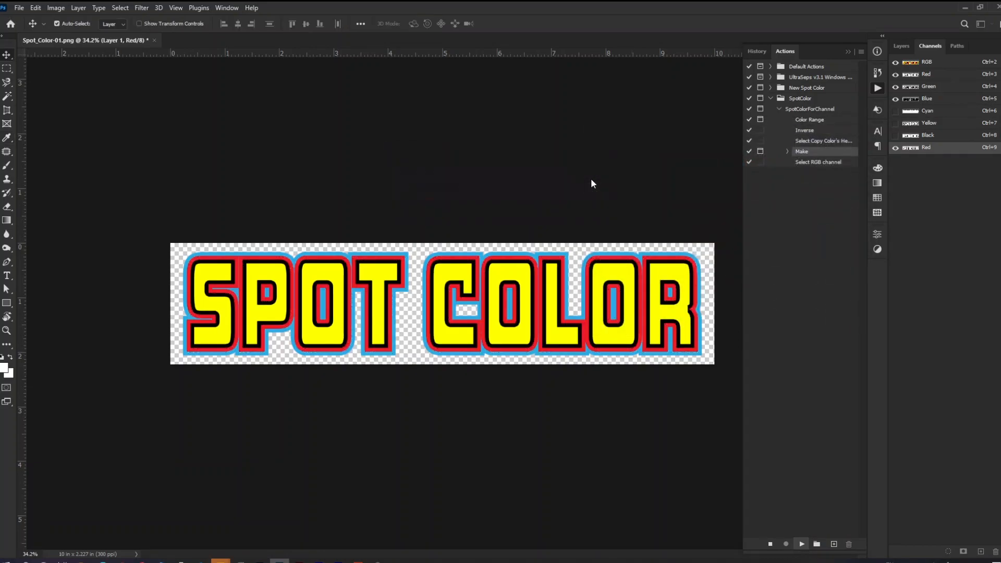
View the Red, Black, Yellow and Cyan spot channels one at a time to check each separation
click(962, 148)
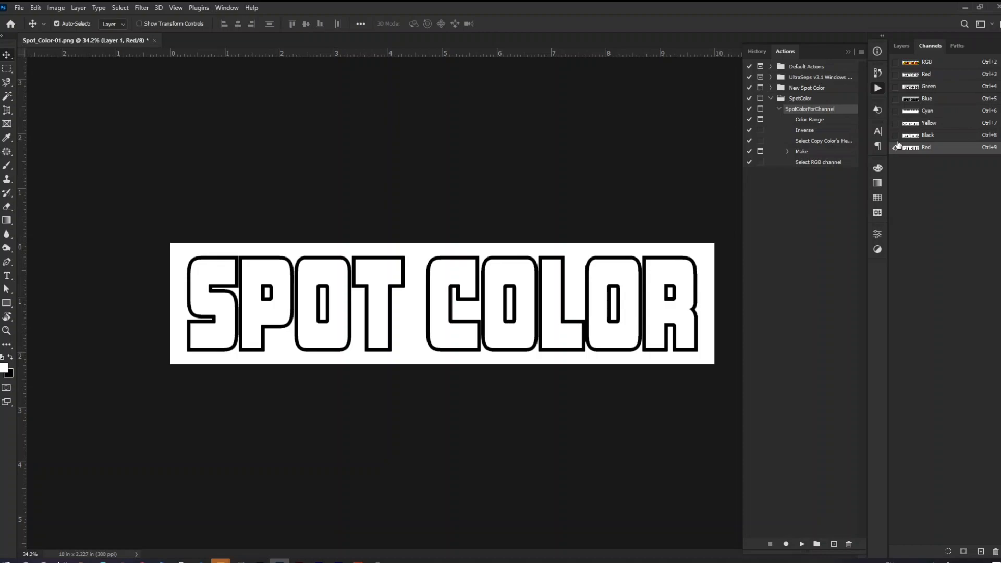
click(921, 139)
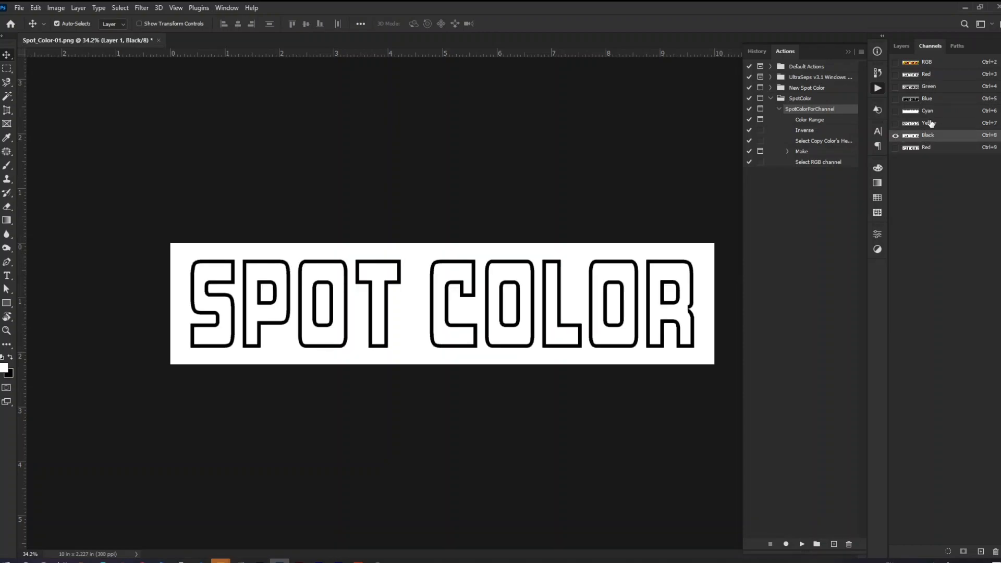
click(931, 123)
click(933, 112)
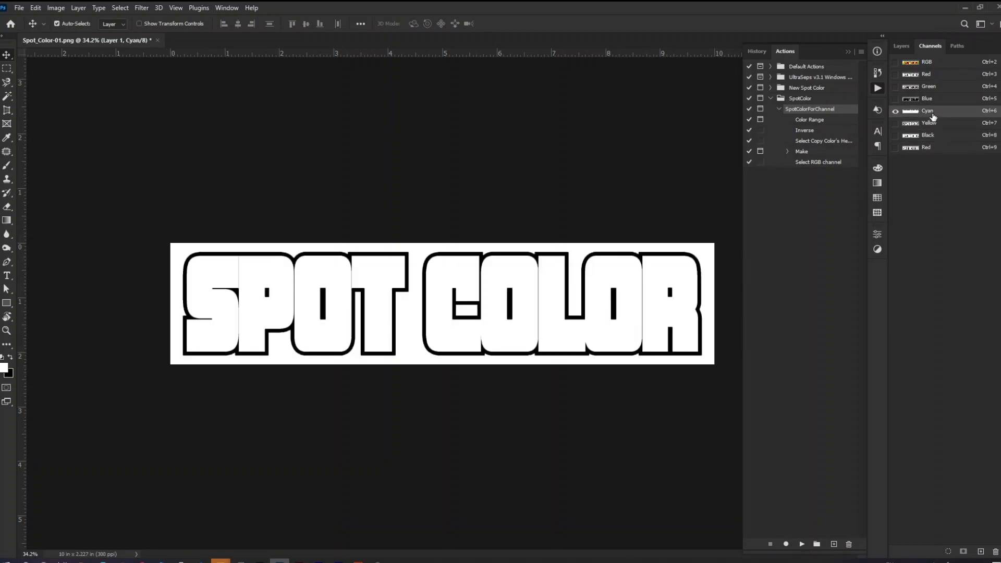
click(934, 123)
click(934, 136)
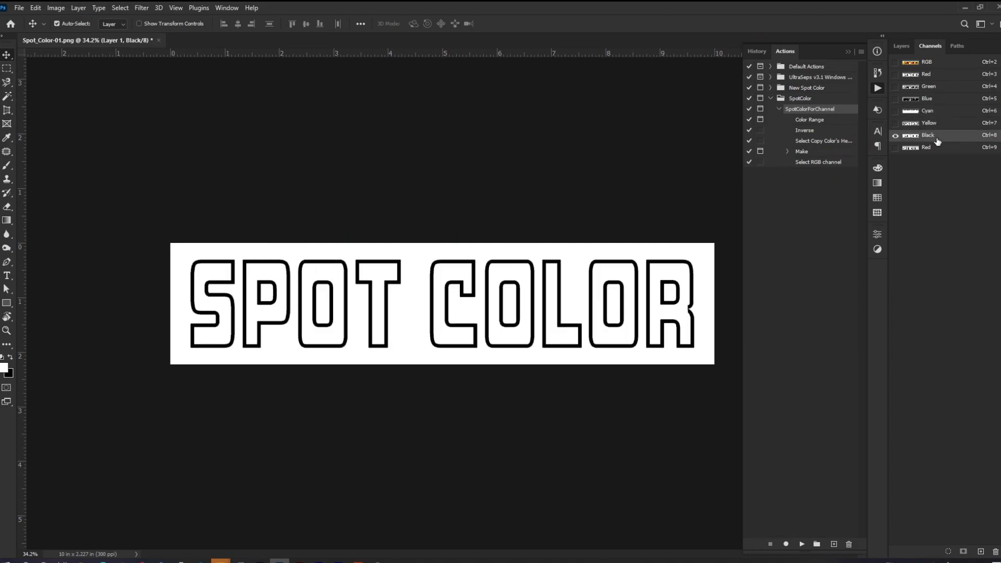
click(937, 147)
click(938, 113)
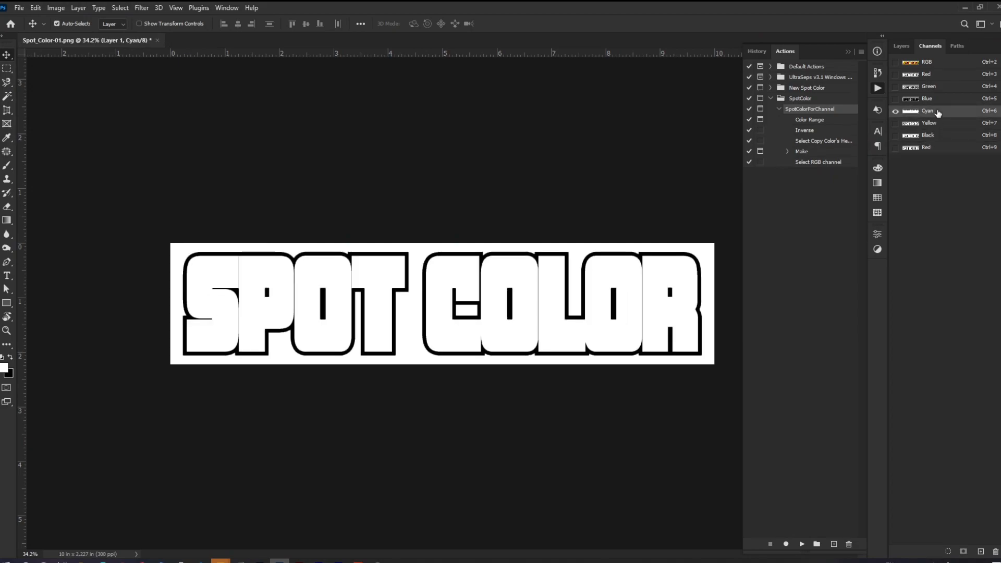
Show the Yellow, Black and Red spot channels together with Cyan to preview the combined separation
click(895, 123)
click(895, 135)
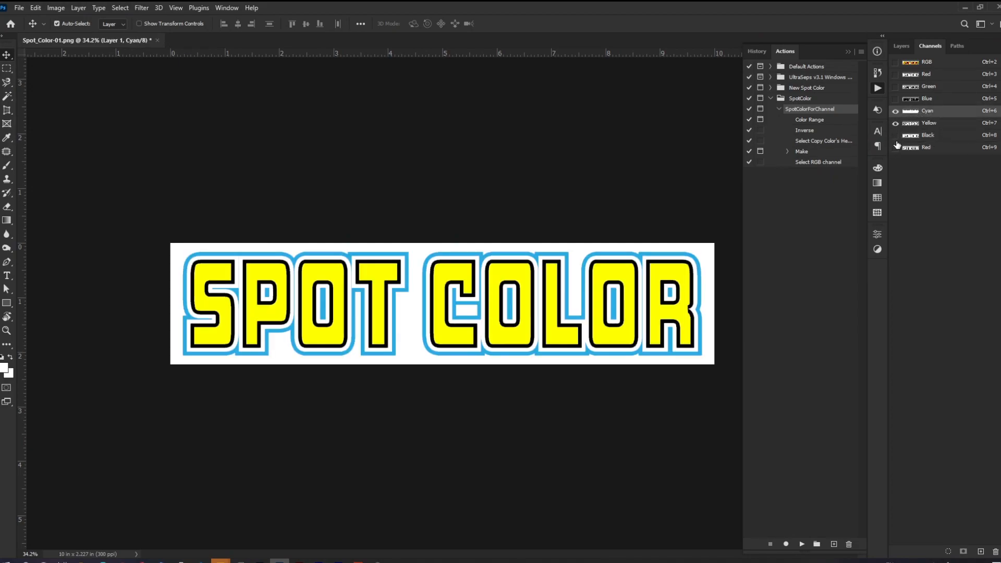
click(895, 147)
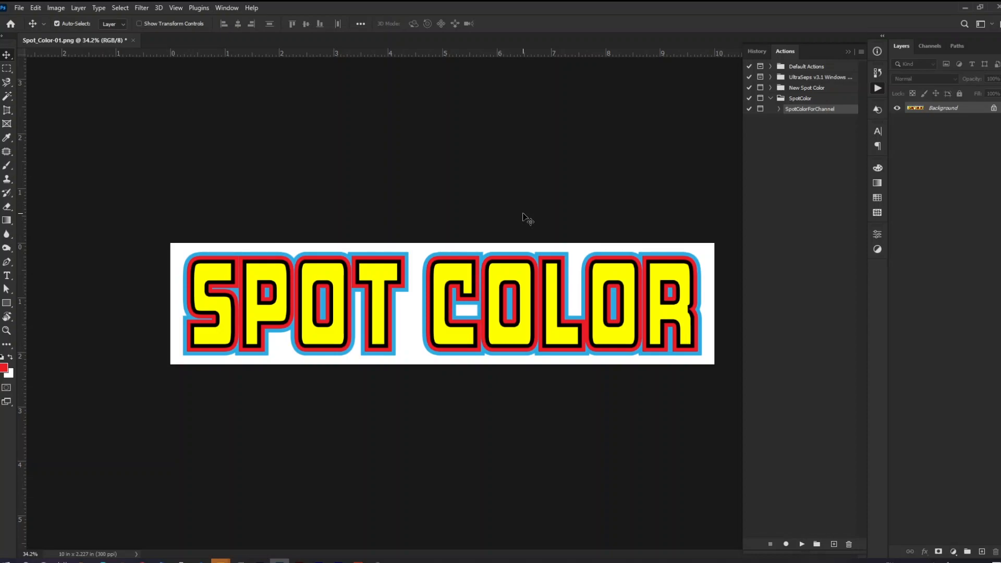
Undo the image flattening and start recording a new action SpotColorForLayers in the SpotColor set with the color Gray
key(ctrl+z)
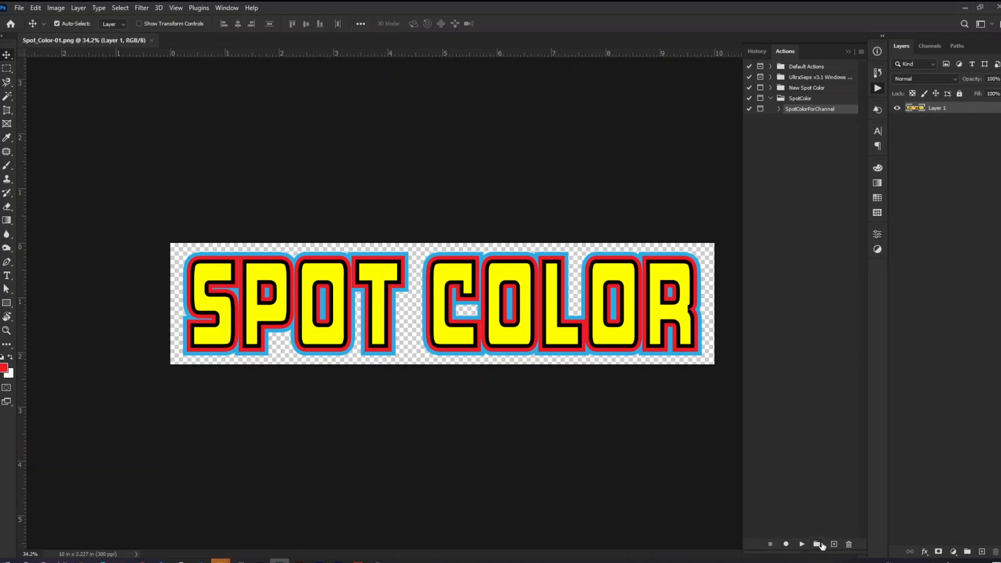
click(834, 544)
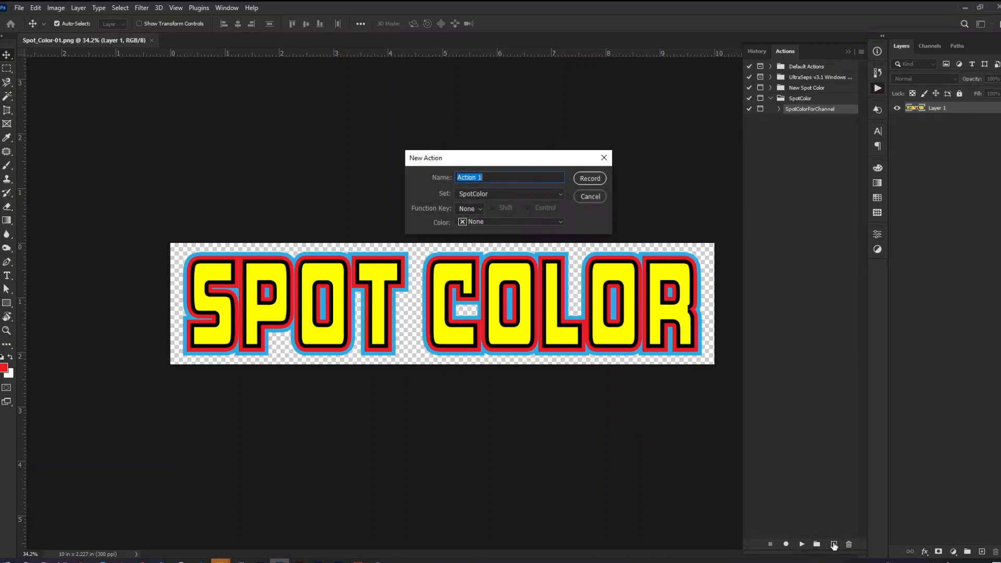
text(SpotColorForLayers)
click(524, 194)
click(524, 196)
click(533, 219)
click(480, 305)
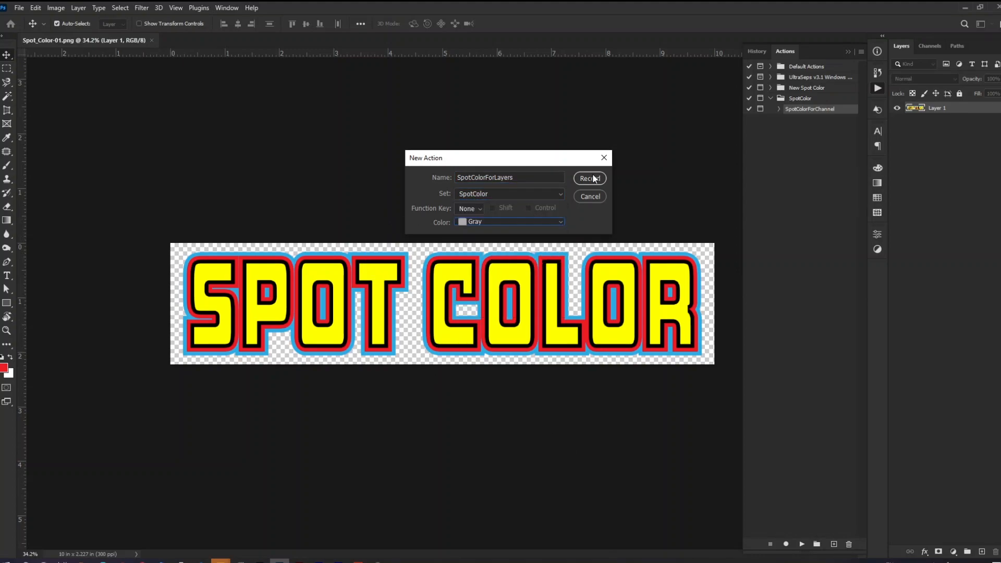
click(594, 179)
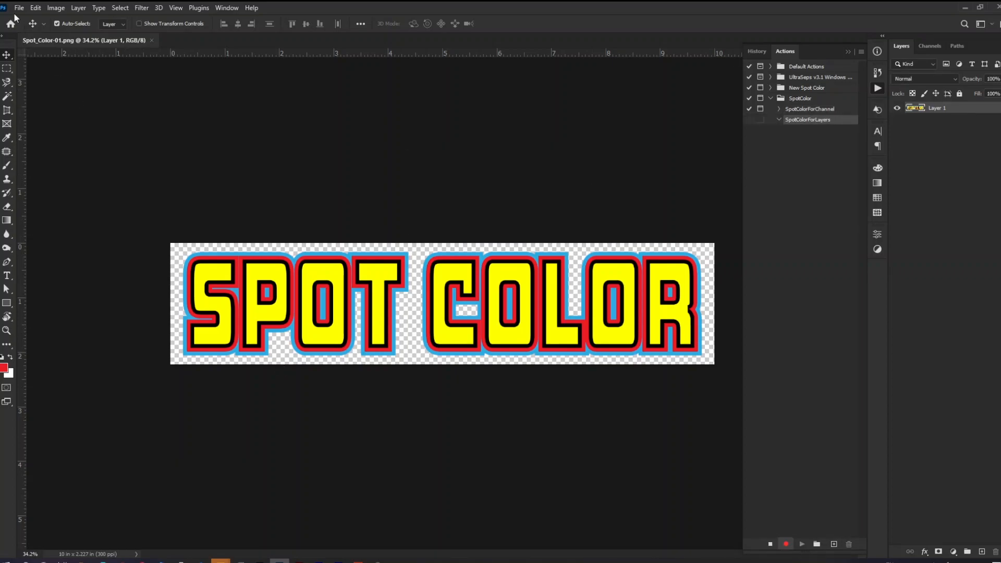
Record Flatten Image in the SpotColorForLayers action and insert the Select: Color Range menu item after it
click(78, 8)
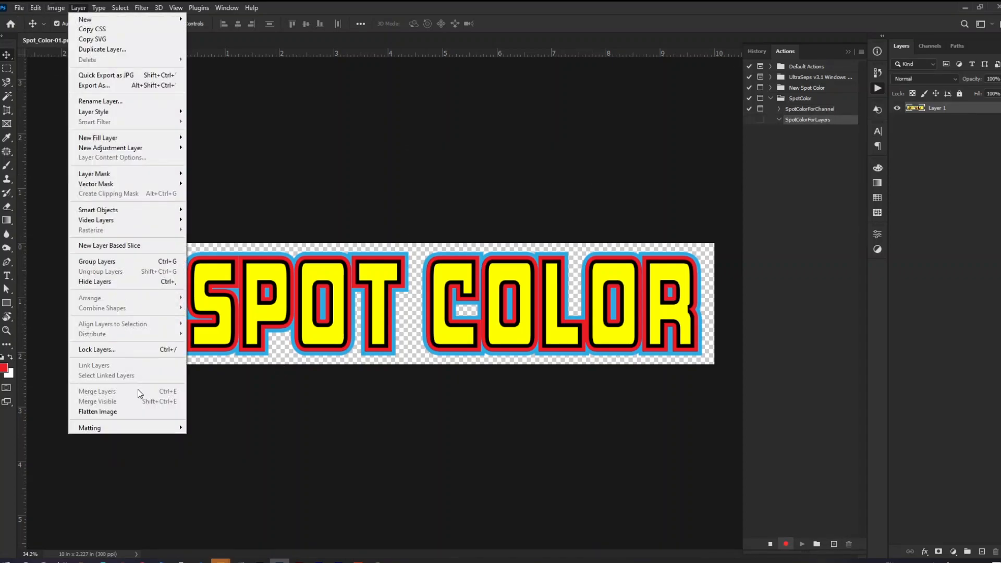
click(141, 412)
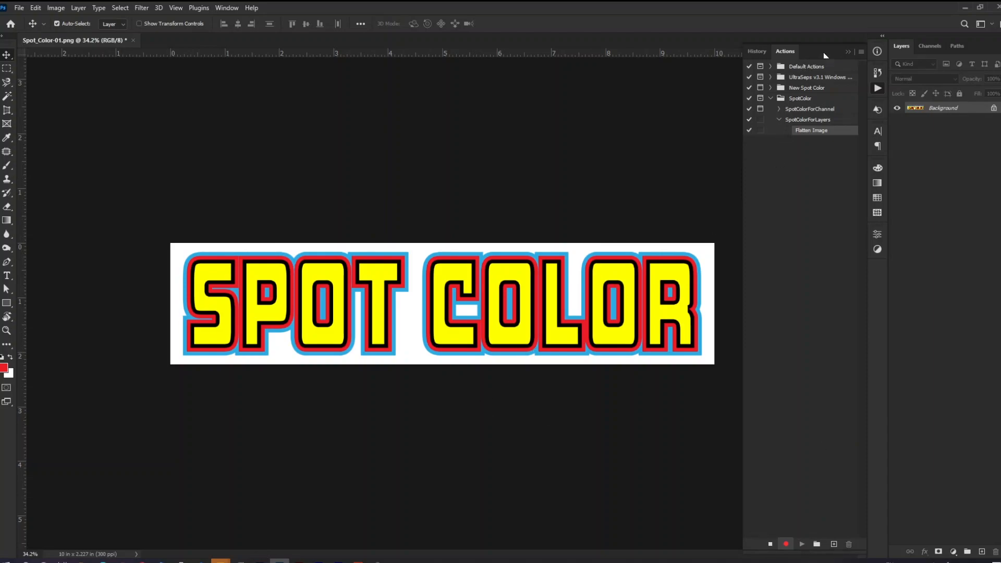
click(861, 52)
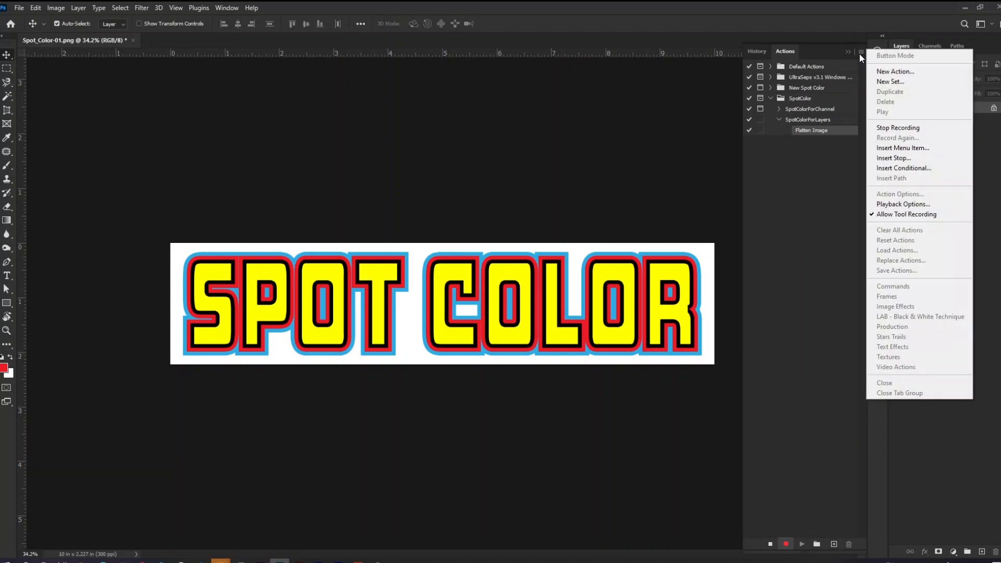
click(908, 150)
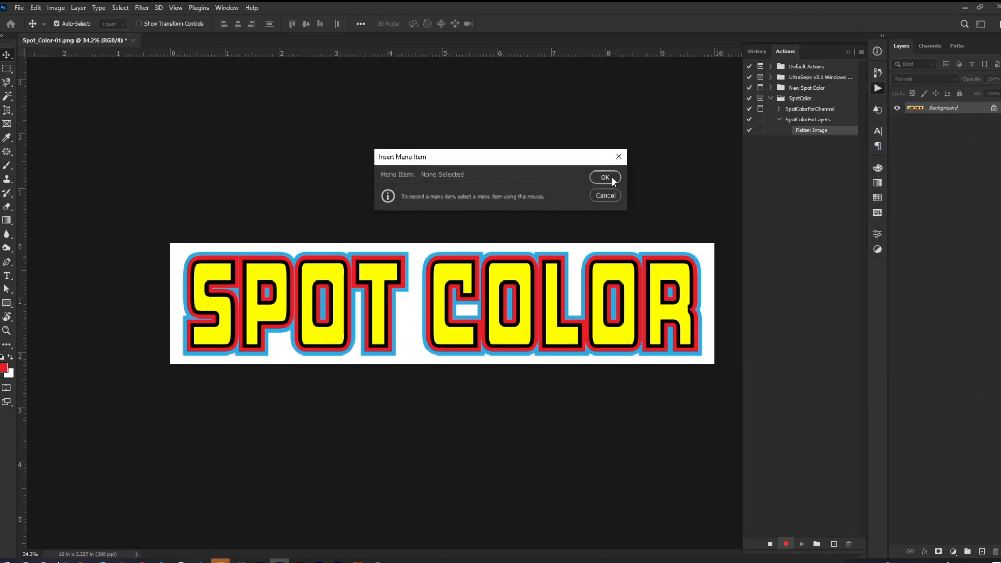
click(119, 8)
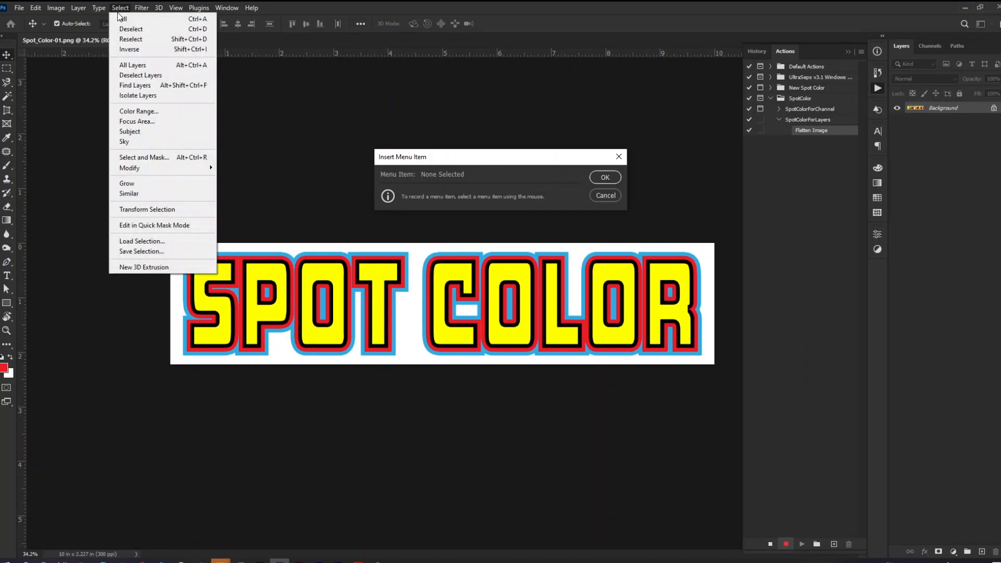
click(137, 111)
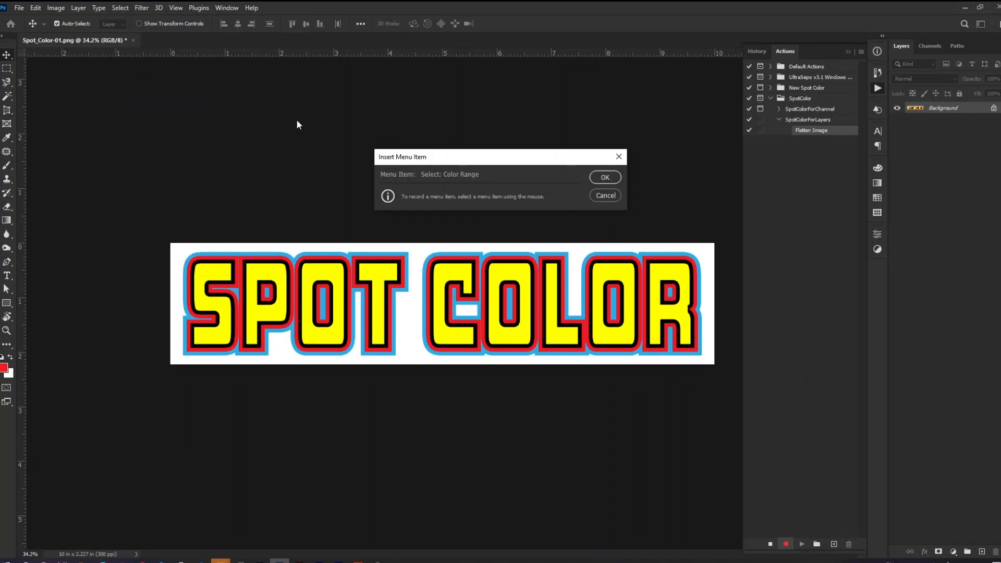
click(605, 177)
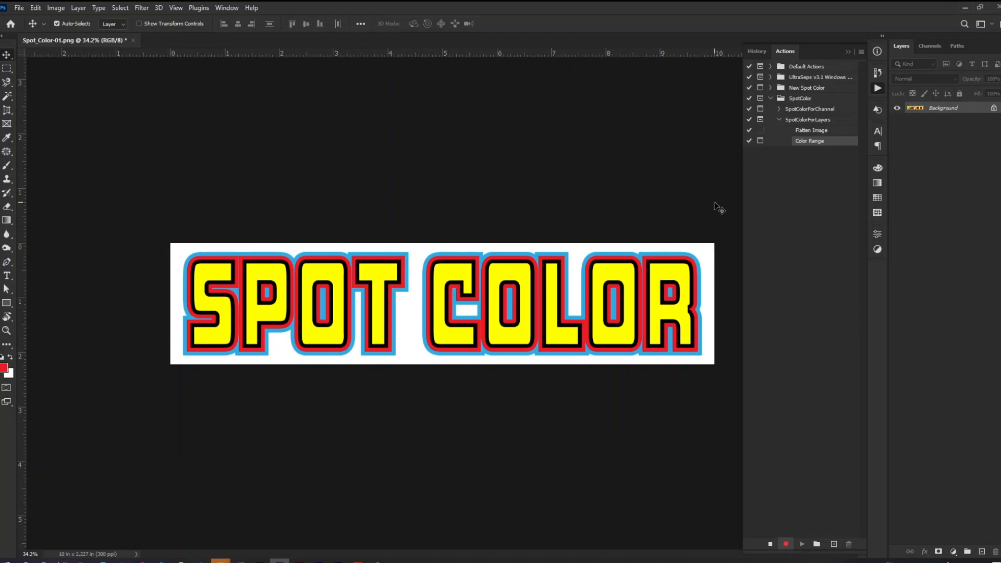
Record a Layer Via Copy command, stop the recording, and delete that command from the SpotColorForLayers action
key(ctrl+j)
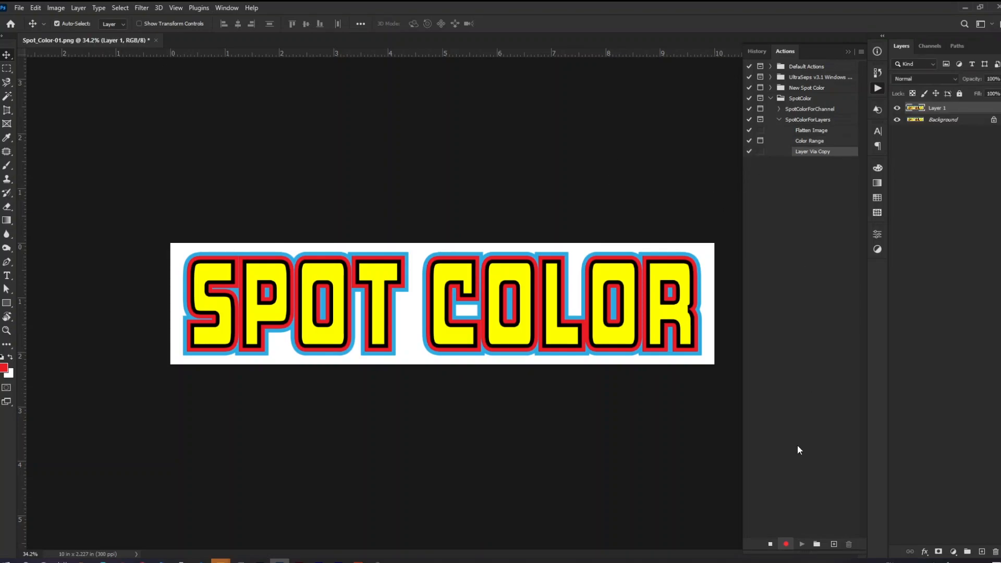
click(770, 544)
drag(815, 154, 849, 544)
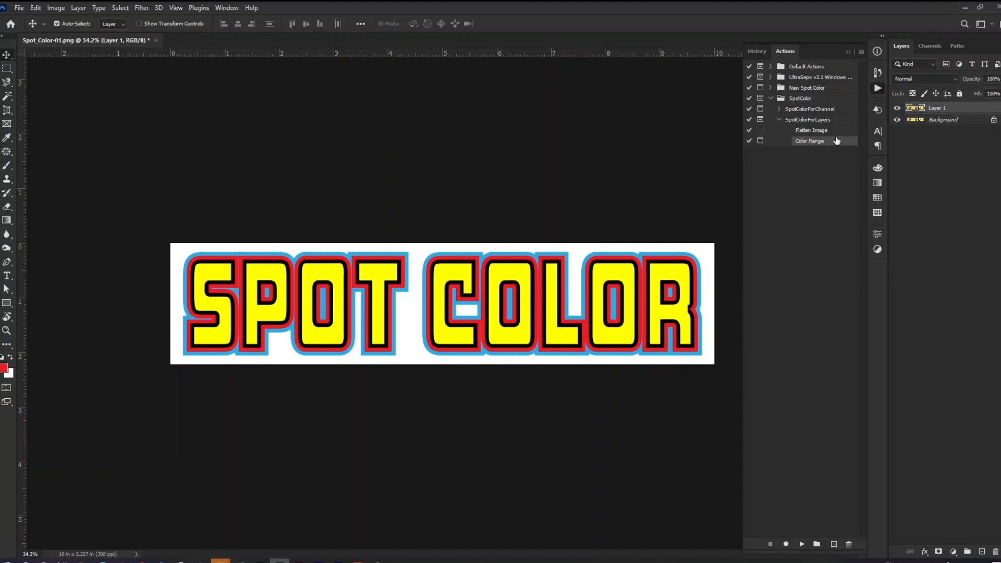
Play the SpotColorForLayers action and sample the yellow lettering in Color Range with Invert enabled
click(809, 120)
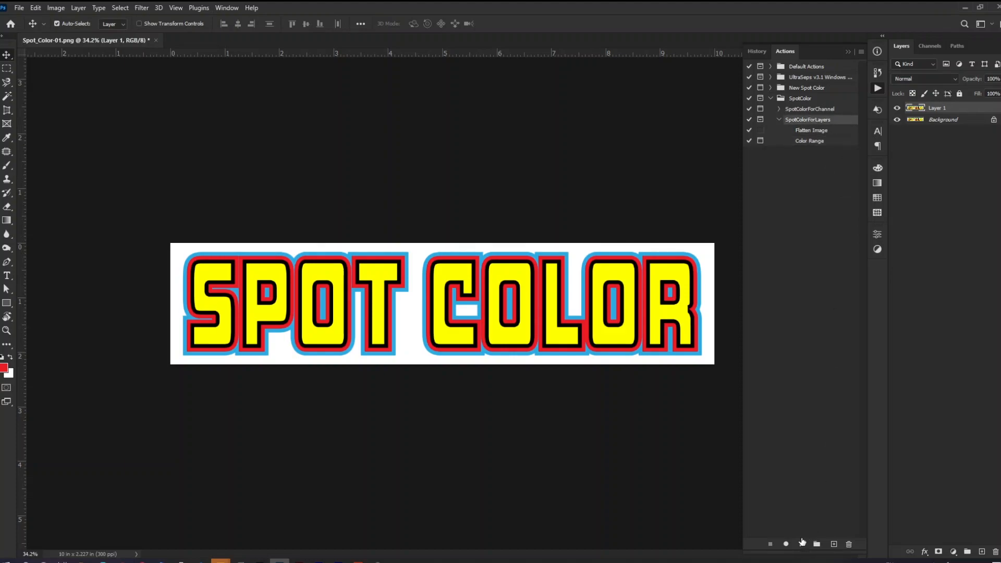
click(801, 544)
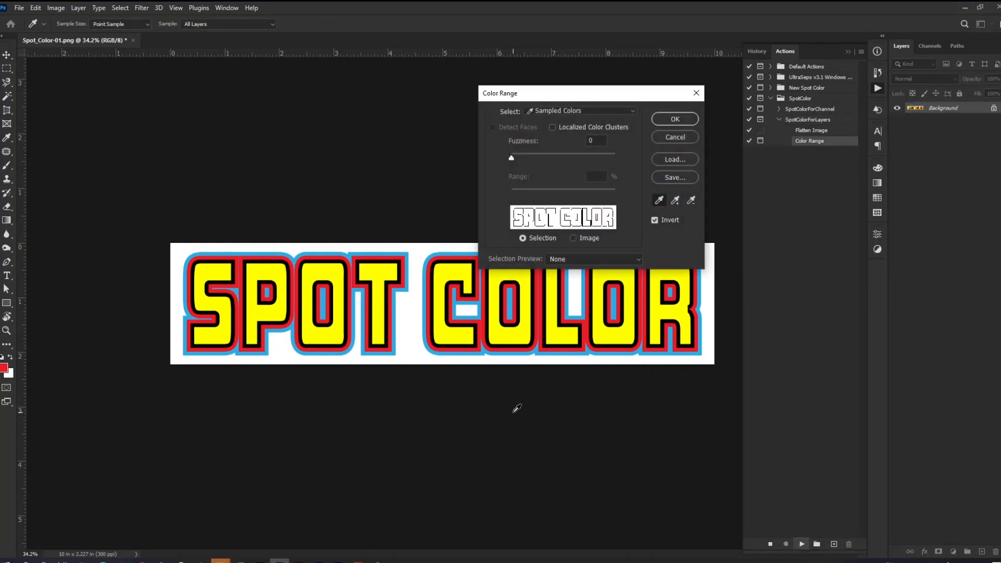
click(451, 270)
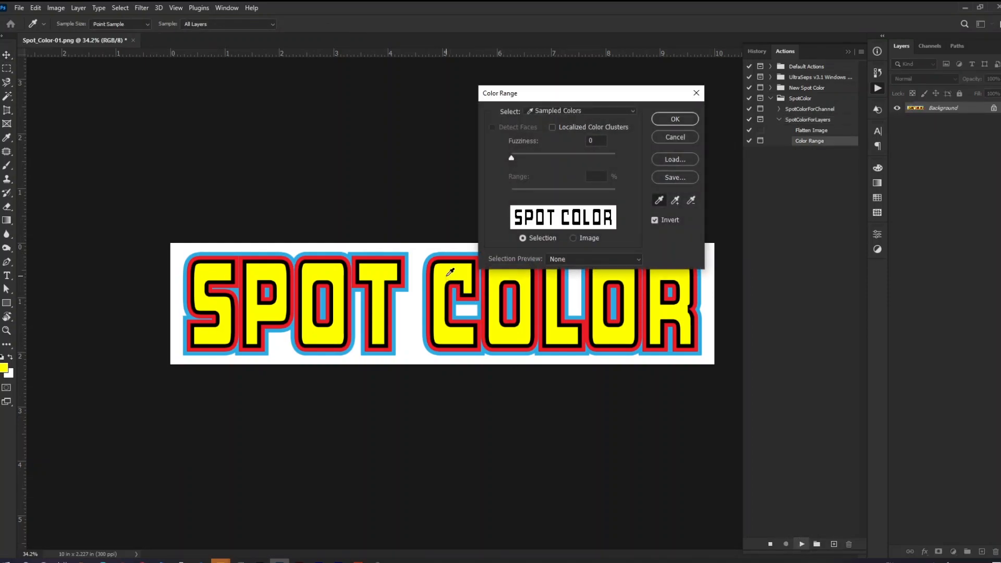
click(675, 119)
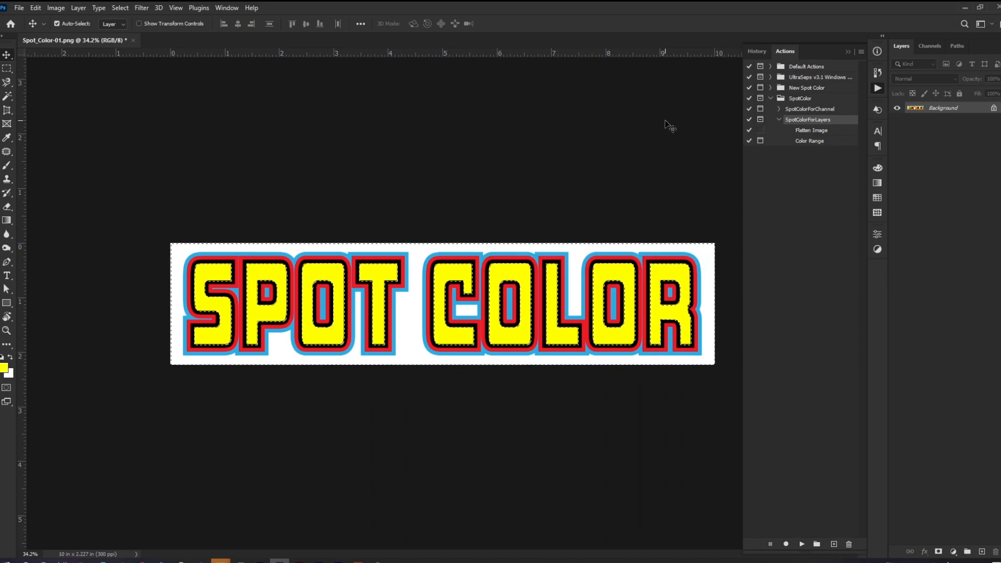
Record Inverse and Layer Via Copy after Color Range in the SpotColorForLayers action, stop recording, and check the copied yellow layer without the Background
click(813, 144)
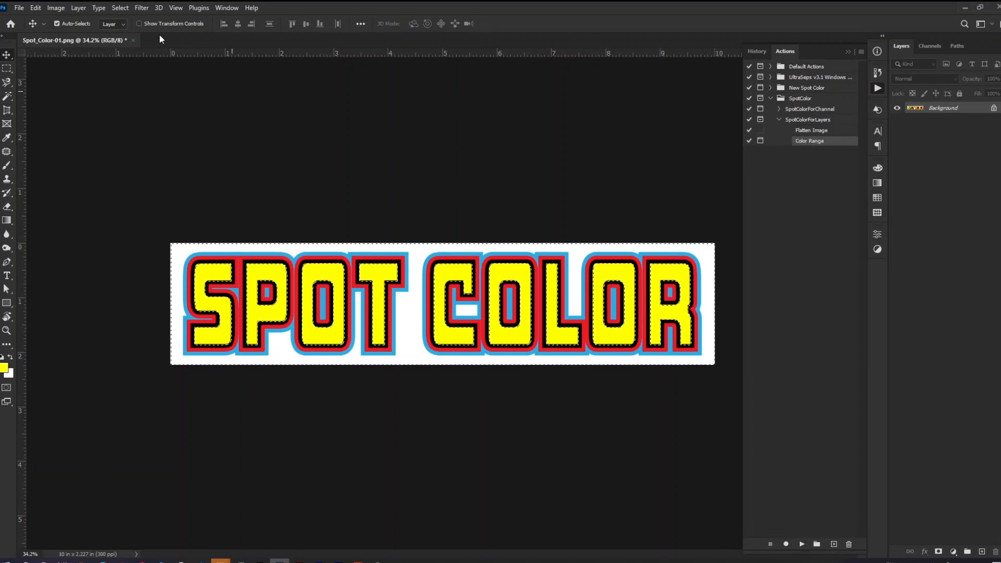
click(783, 544)
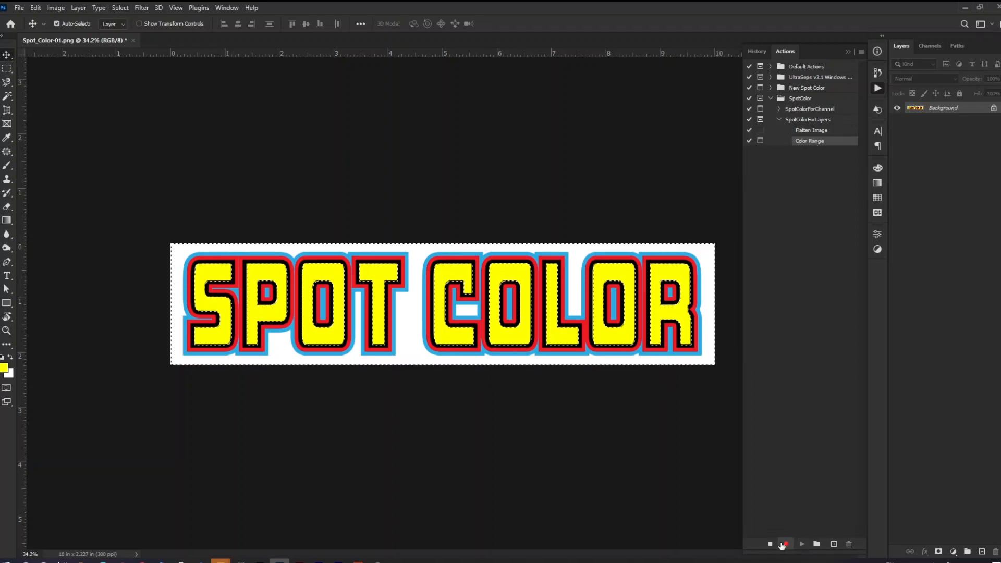
click(112, 9)
click(142, 52)
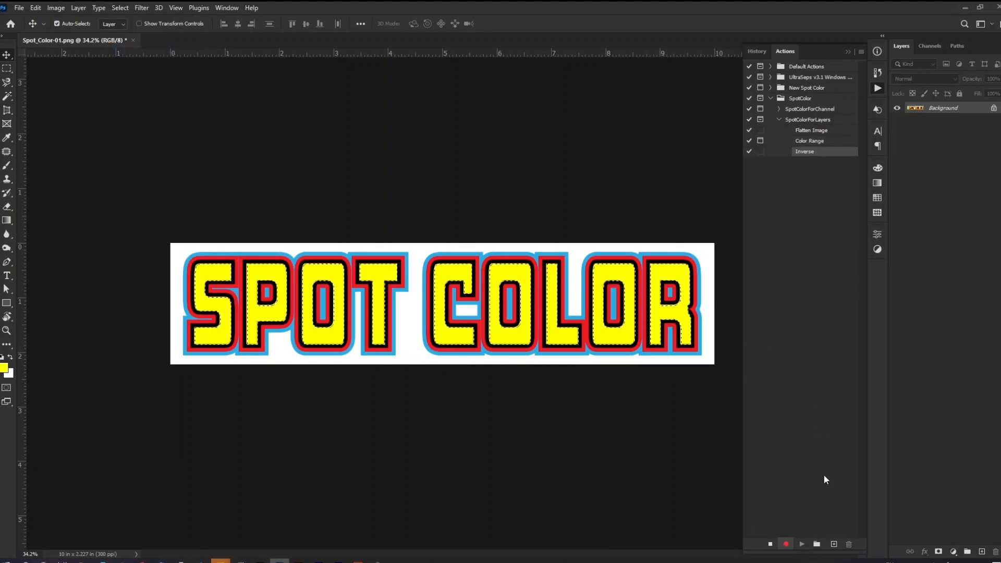
key(ctrl+j)
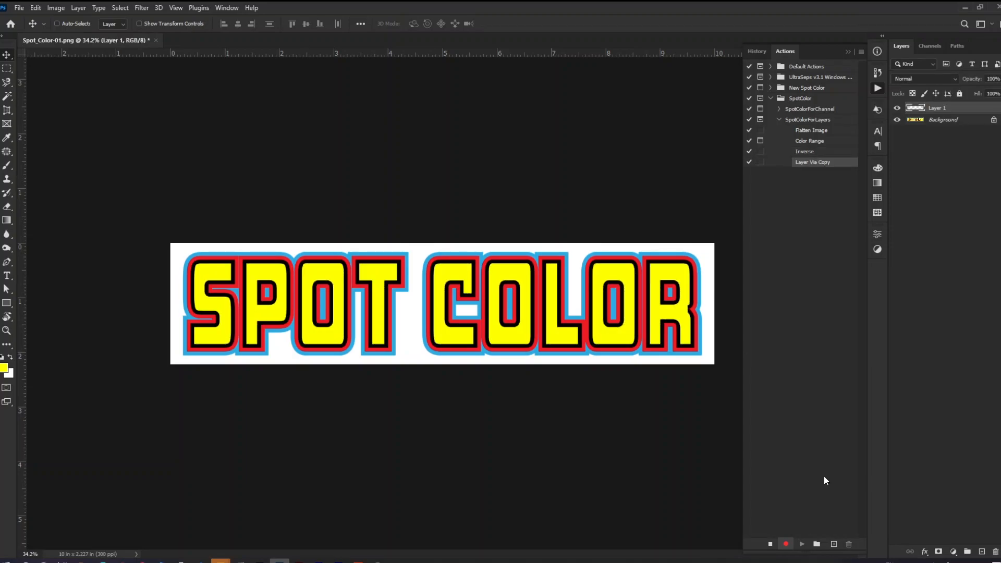
click(772, 544)
click(897, 120)
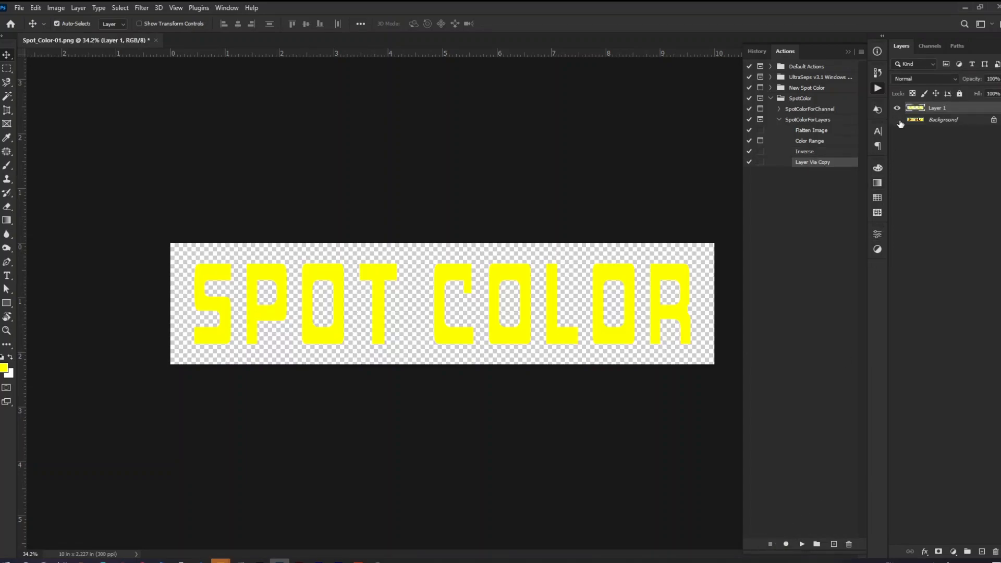
click(899, 121)
click(898, 121)
click(898, 121)
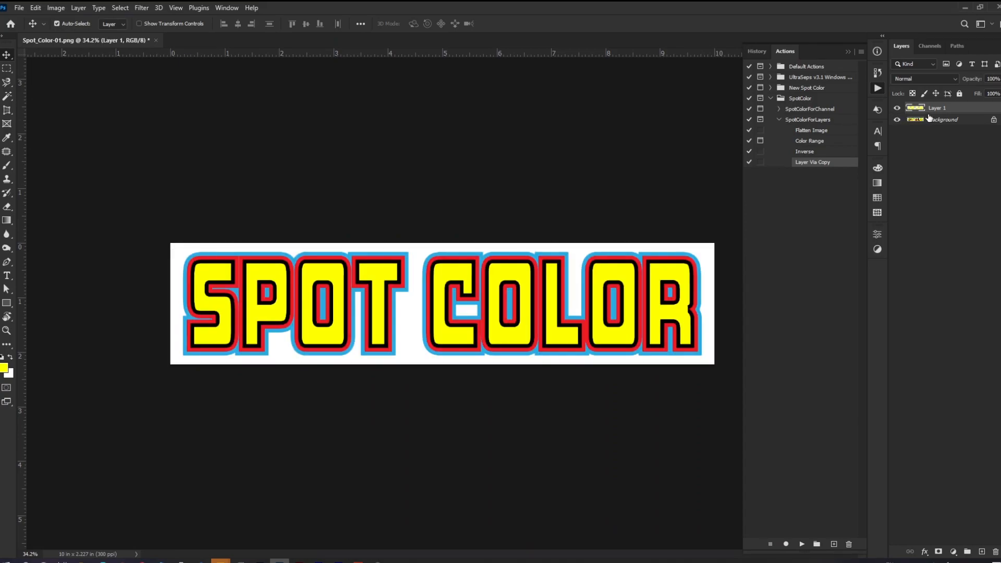
Select the Background layer and delete the Flatten Image command from the SpotColorForLayers action
click(944, 121)
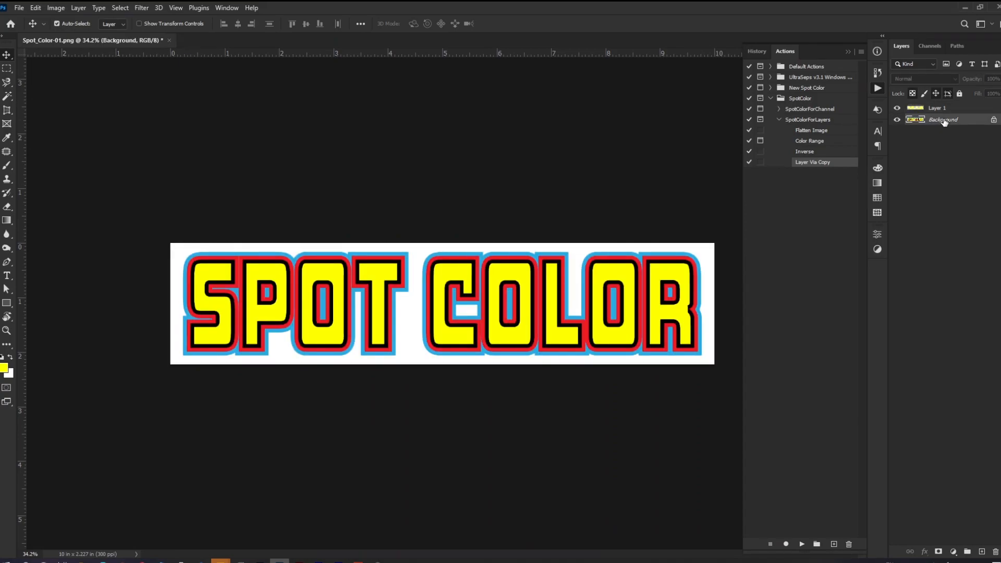
click(818, 131)
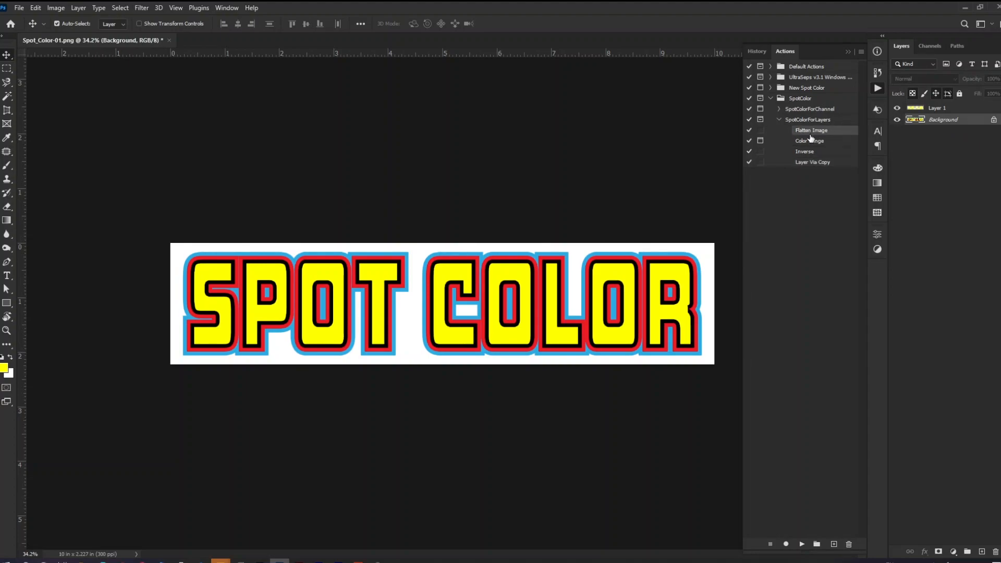
drag(823, 131, 849, 545)
click(799, 249)
Run the SpotColorForLayers action on the Background for black, red and blue to copy each color onto its own layer
click(816, 124)
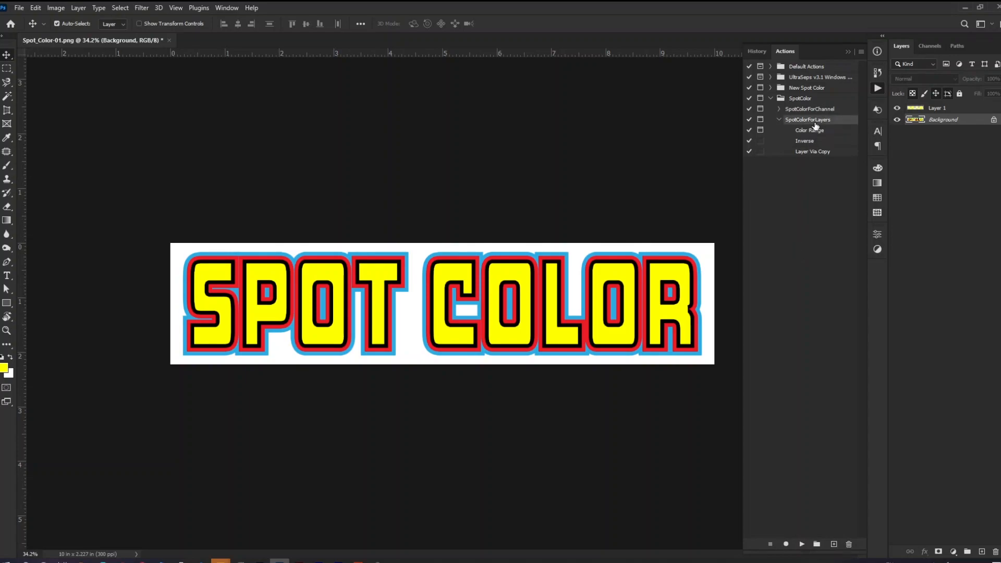
click(800, 543)
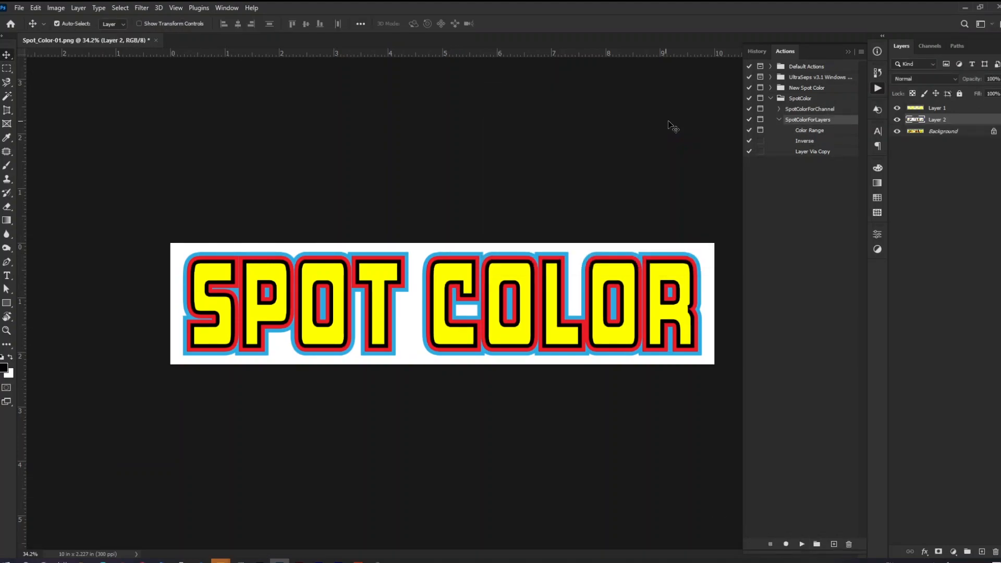
click(833, 544)
key(Escape)
click(800, 544)
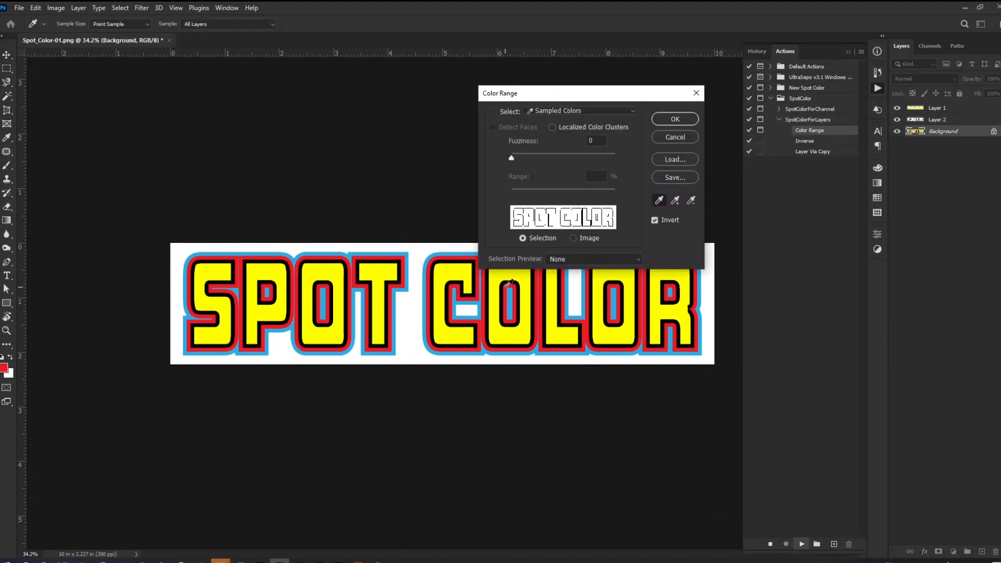
click(800, 544)
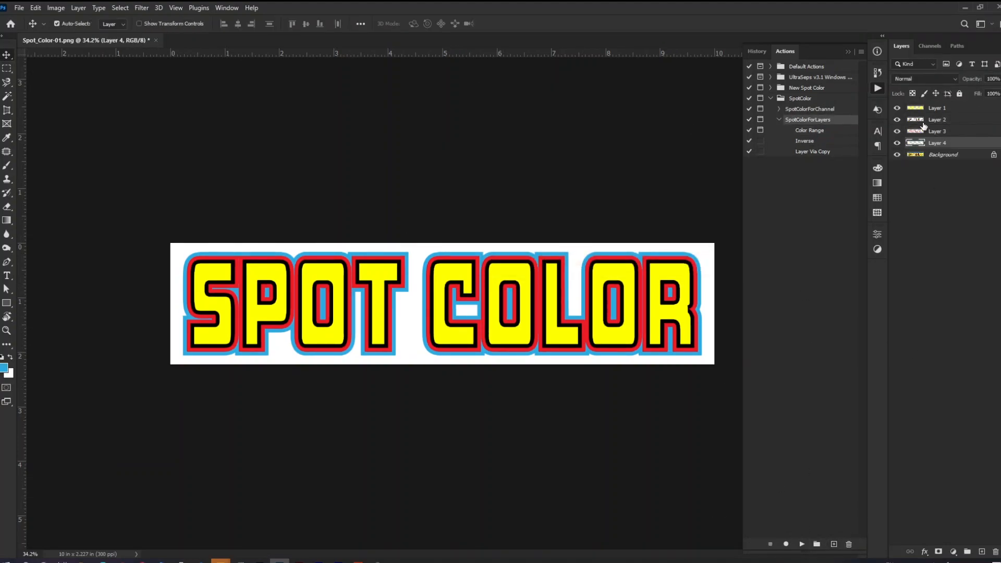
Hide all layers including the Background, and show the four separated color layers one by one to check the separation
click(896, 155)
click(897, 143)
click(896, 131)
click(896, 119)
click(897, 108)
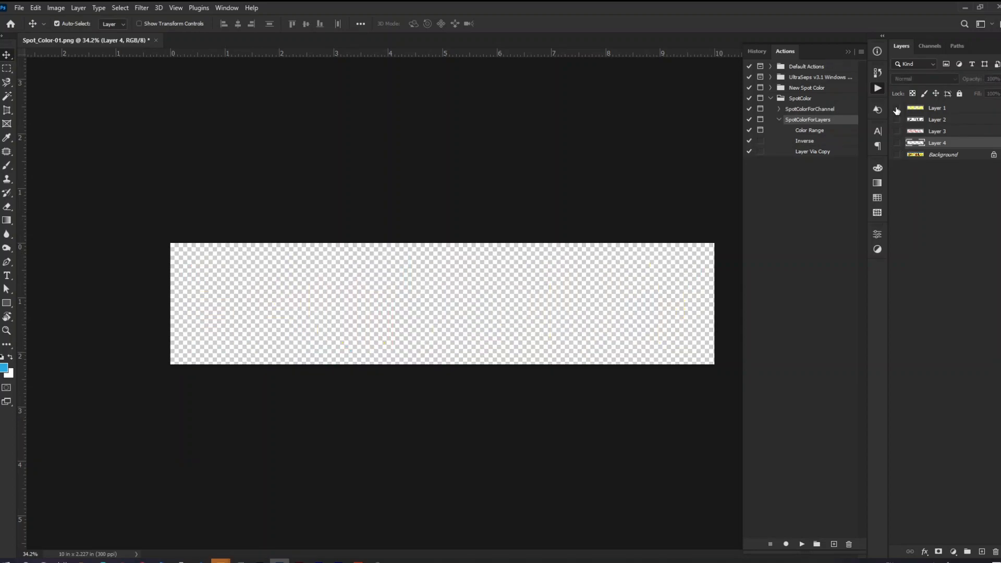
click(897, 108)
click(896, 119)
click(896, 131)
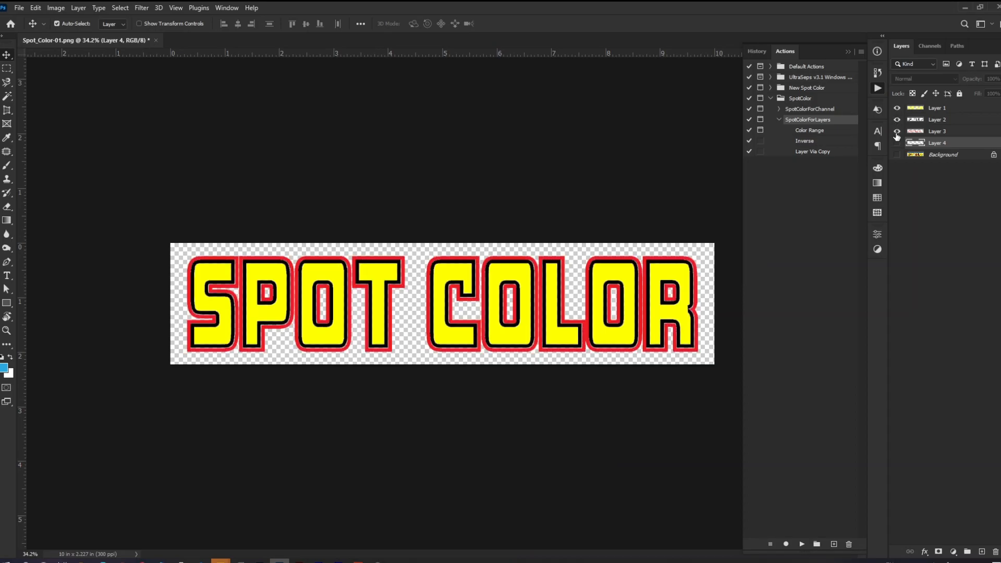
click(897, 143)
In samuraislice_edit2.png, add a new layer below the artwork, fill it with black and merge the two layers
click(599, 161)
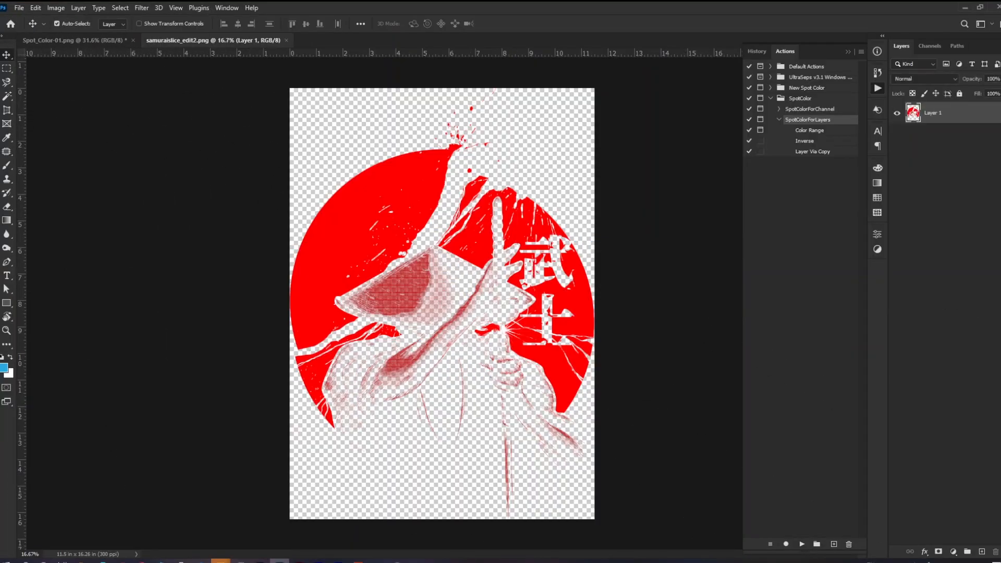
click(982, 551)
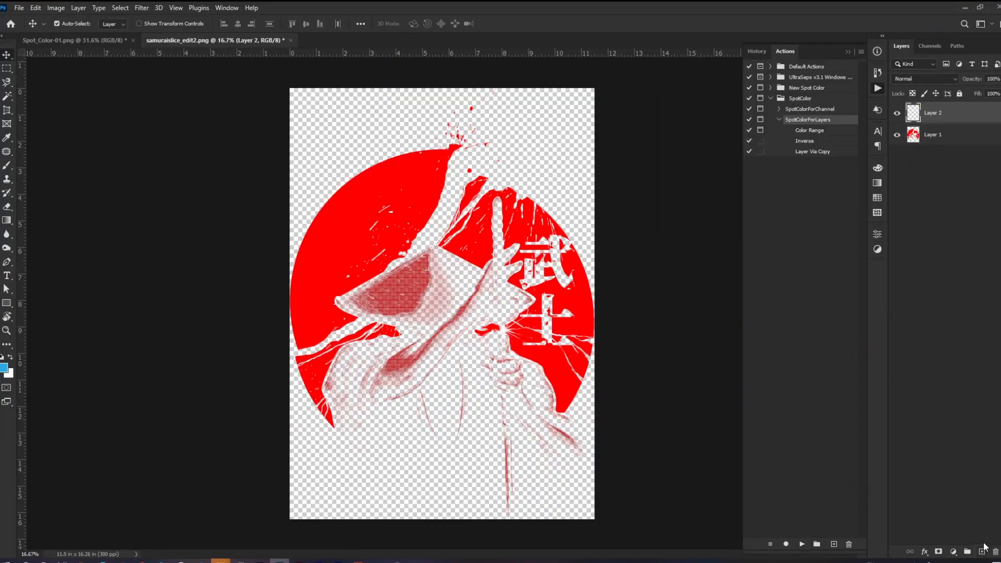
drag(940, 132, 936, 161)
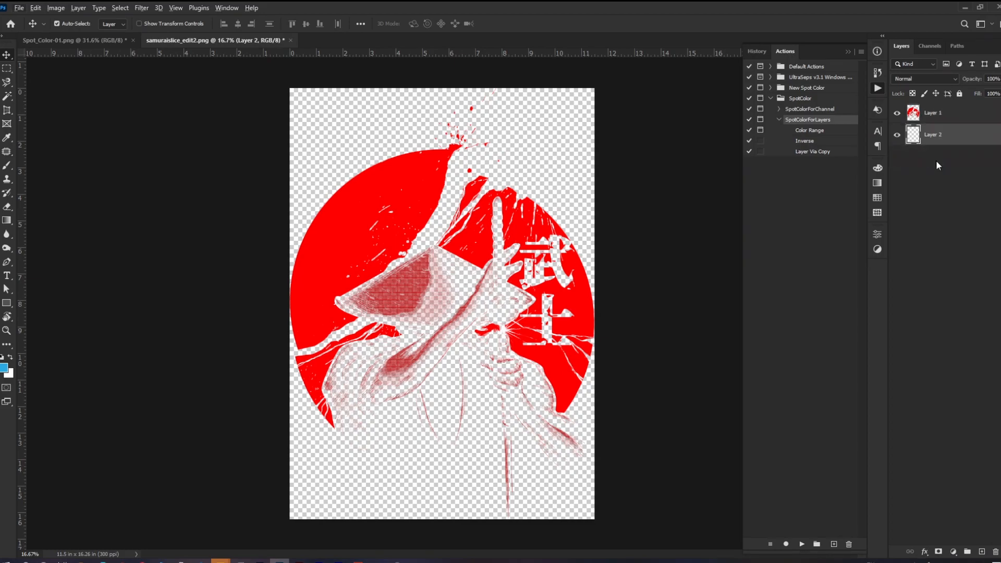
key(d)
key(alt+BackSpace)
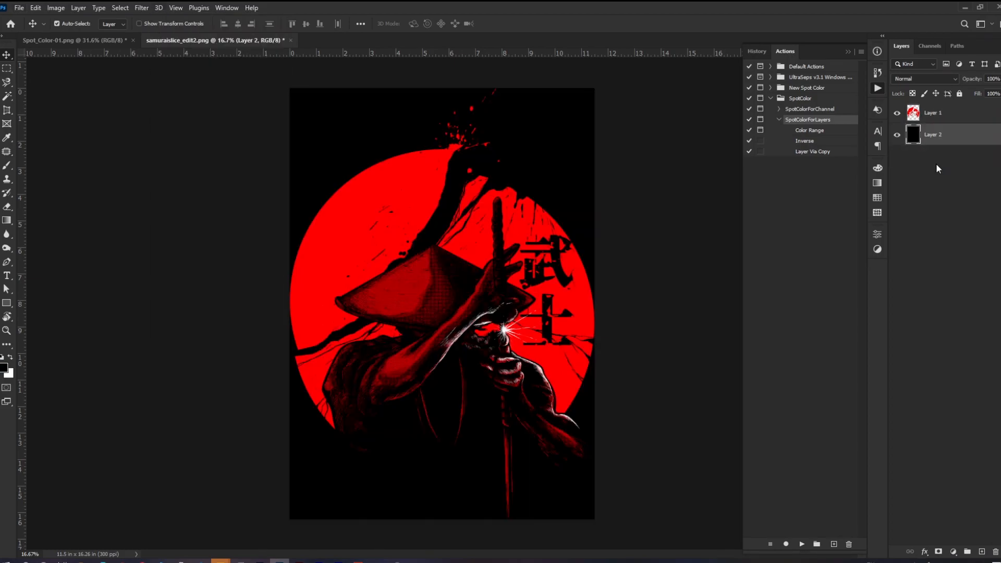
key(ctrl+w)
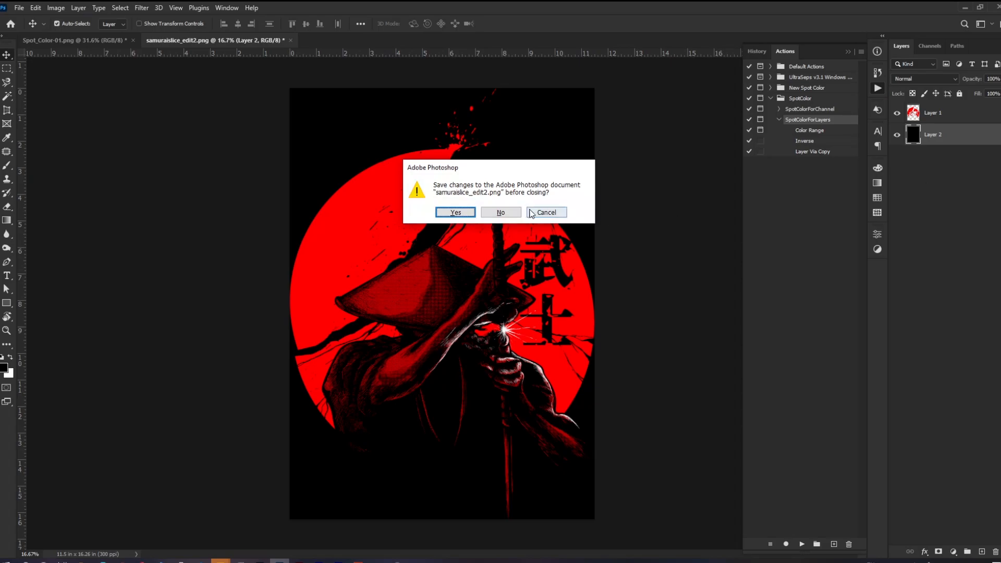
click(547, 211)
key(ctrl+e)
Run the SpotColorForChannel action on the samurai artwork's red, creating a spot channel named Red with color ff0000
scroll(530, 317, up, 5)
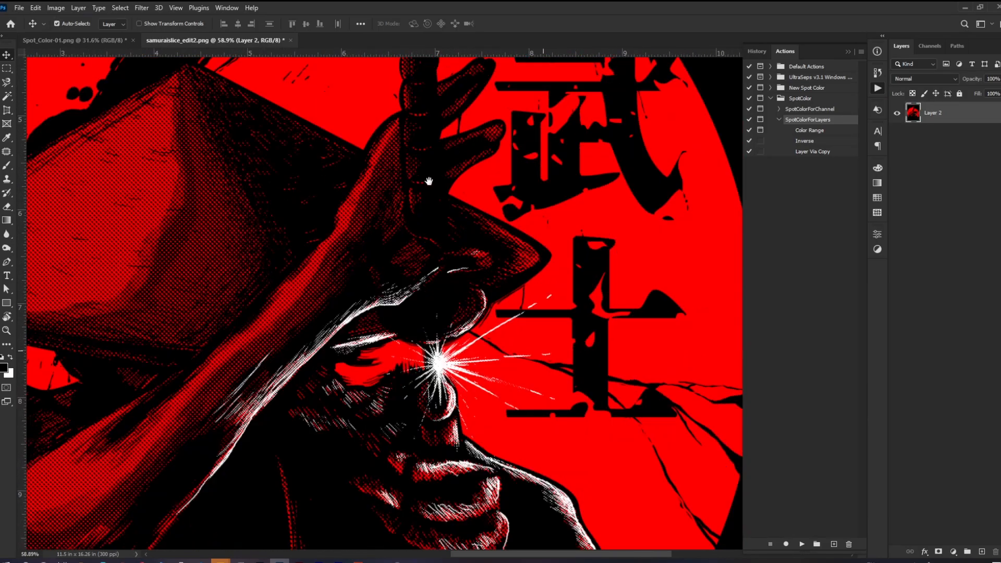
drag(429, 181, 410, 137)
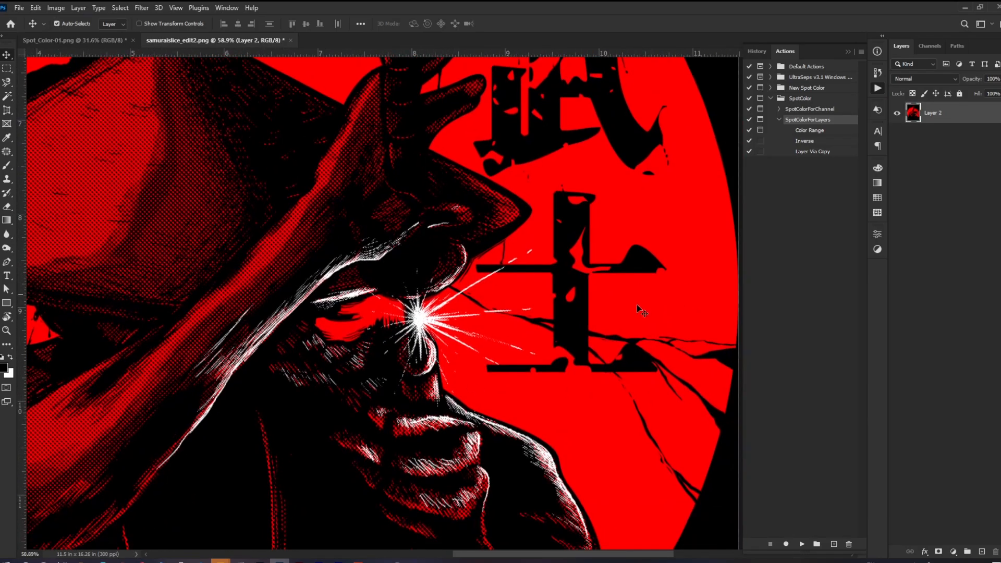
click(811, 109)
click(779, 119)
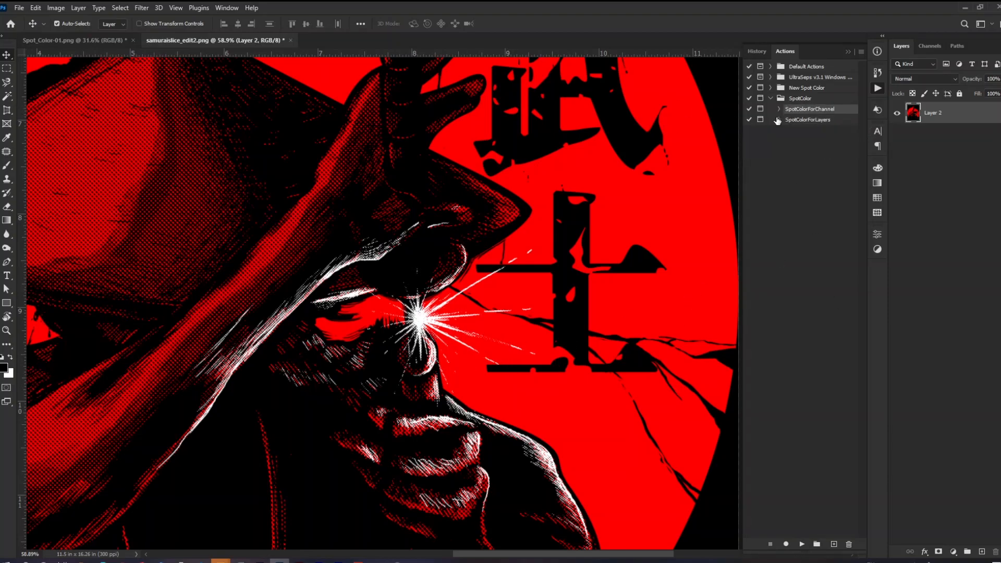
click(802, 544)
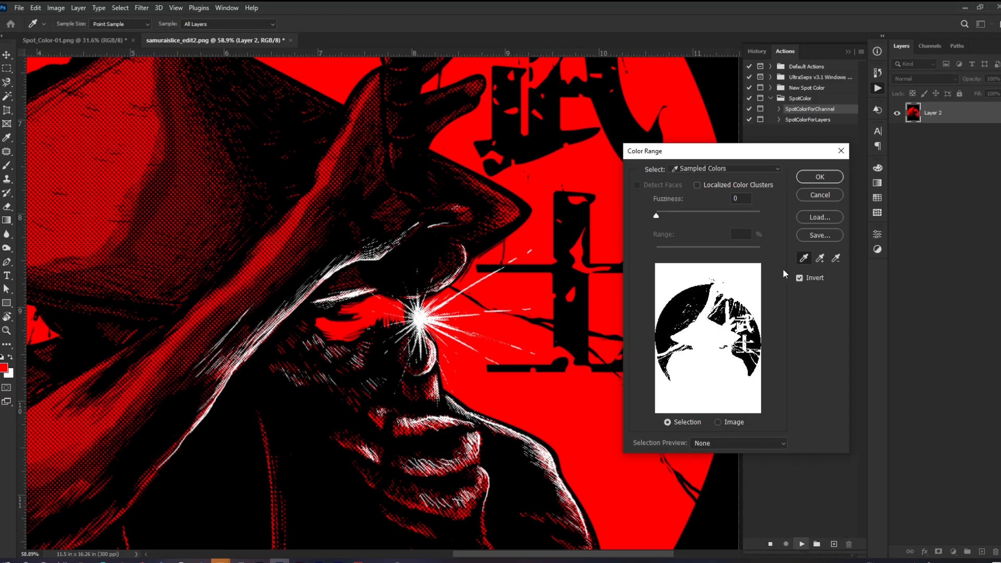
click(816, 177)
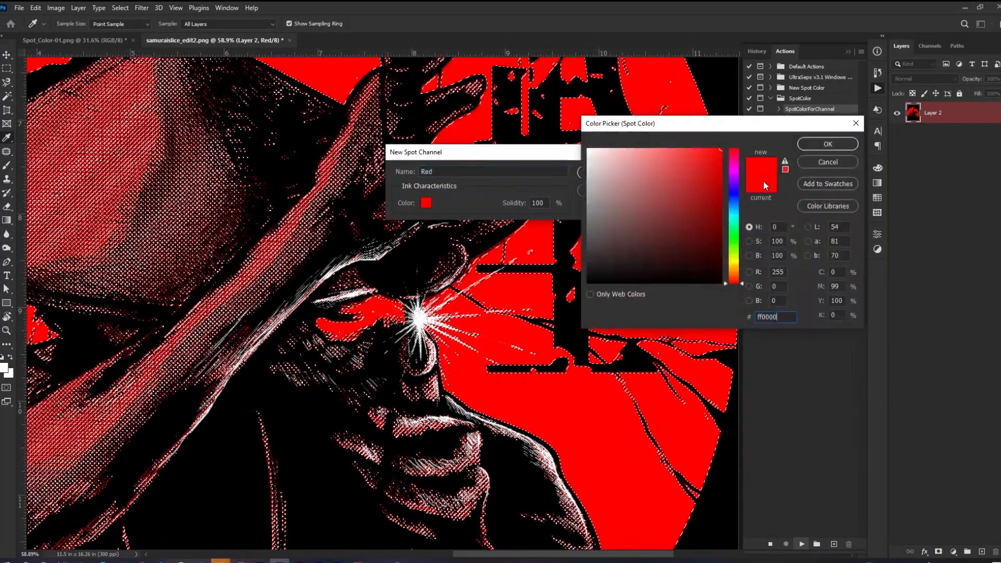
key(Return)
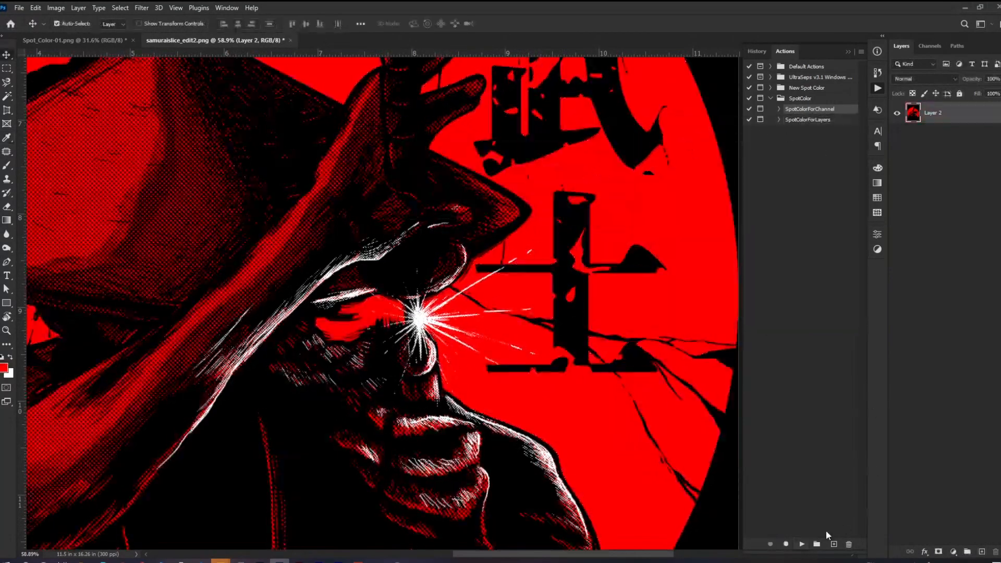
Run the SpotColorForChannel action again on the white highlights, creating a spot channel named White
click(423, 315)
click(833, 180)
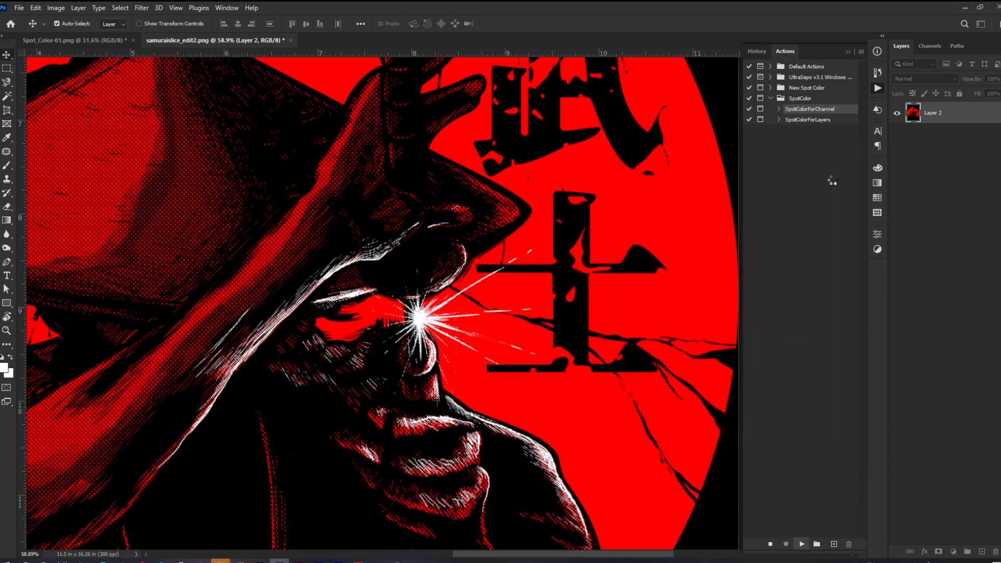
click(428, 203)
click(590, 150)
click(827, 144)
click(595, 172)
Examine the Red and White spot channels of the samurai artwork individually in the full view
click(936, 46)
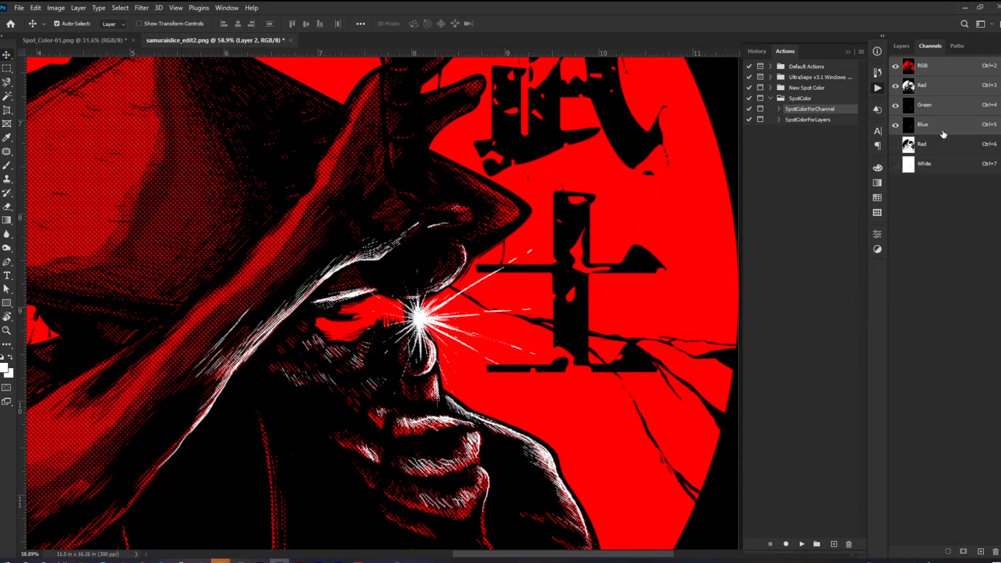
click(943, 154)
click(946, 165)
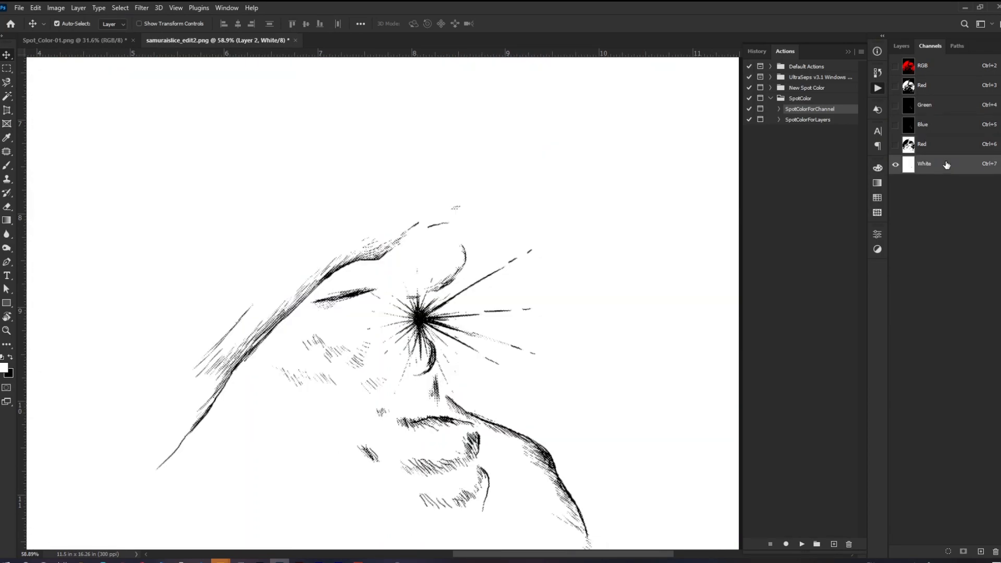
click(945, 152)
click(945, 164)
scroll(360, 363, down, 10)
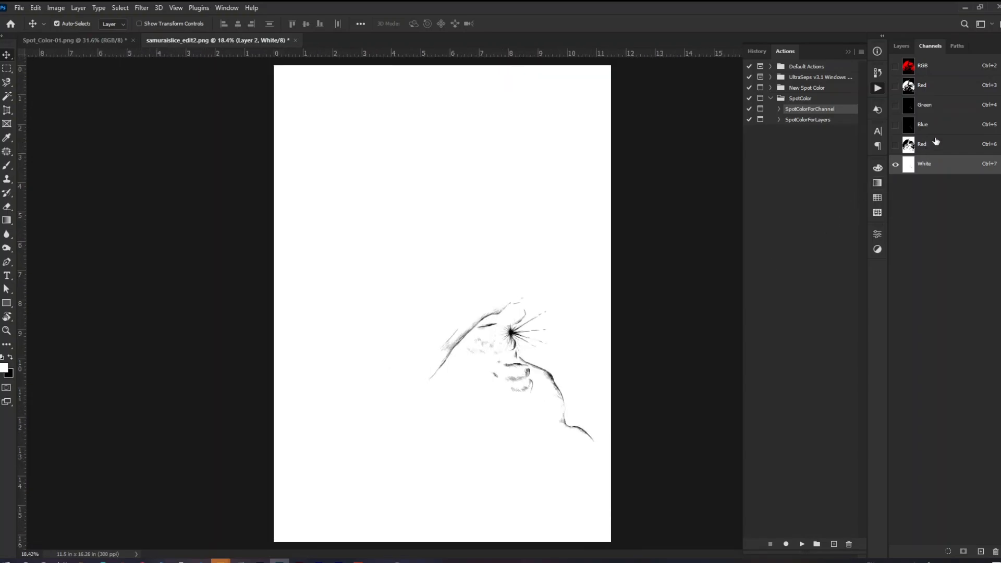
click(931, 144)
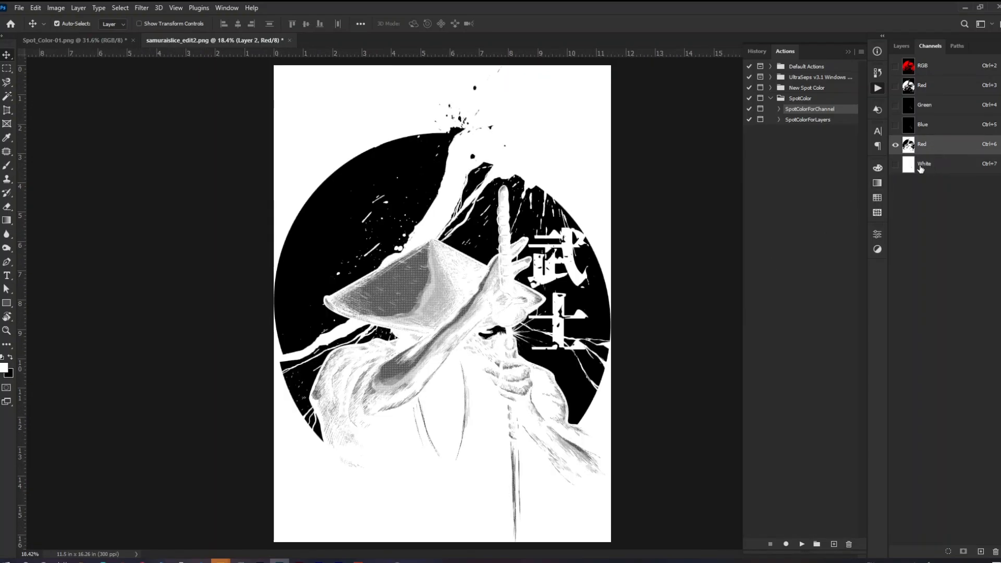
click(895, 165)
click(895, 164)
click(936, 164)
click(937, 145)
click(938, 161)
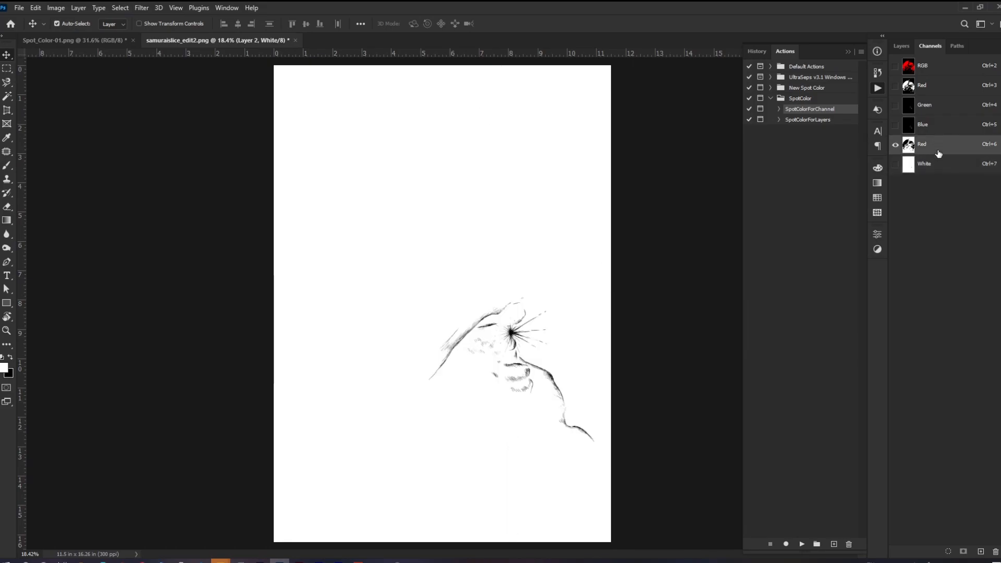
Return the samurai artwork to its RGB composite view and show its layers
click(937, 145)
click(934, 67)
click(897, 47)
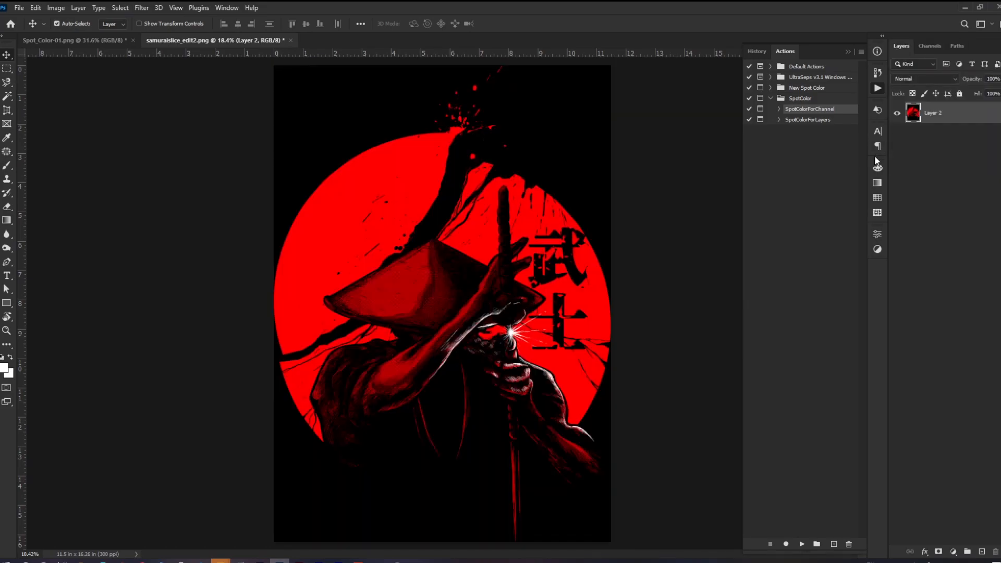
Run the SpotColorForLayers action on the samurai artwork's red and white highlights, separating each color onto its own layer
scroll(564, 320, up, 5)
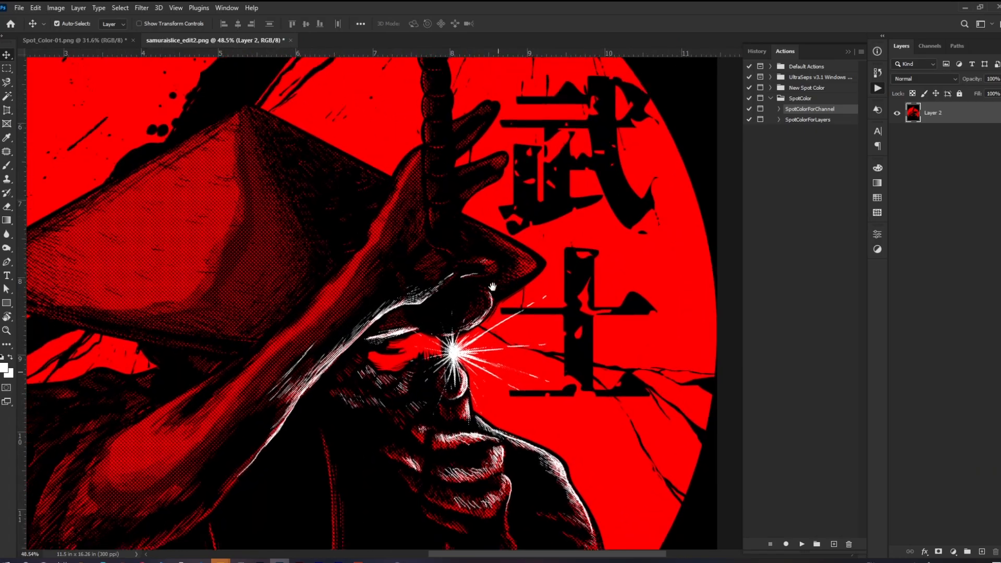
click(827, 133)
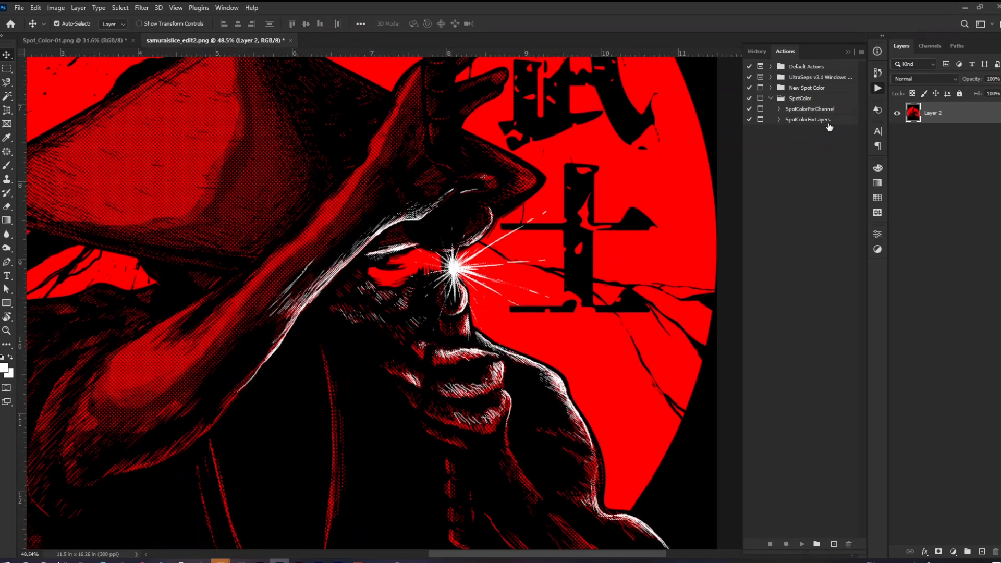
click(806, 119)
click(802, 544)
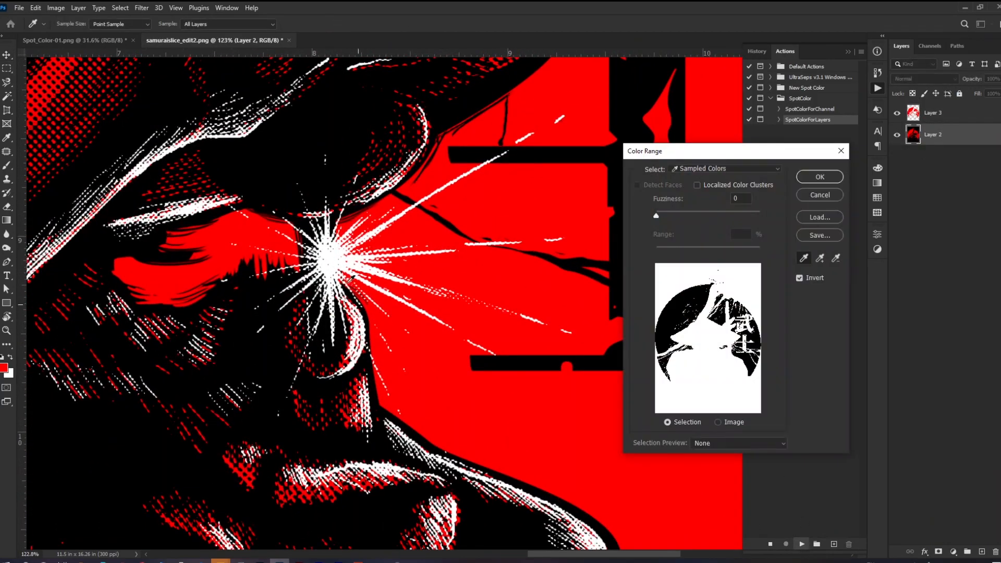
scroll(438, 270, down, 5)
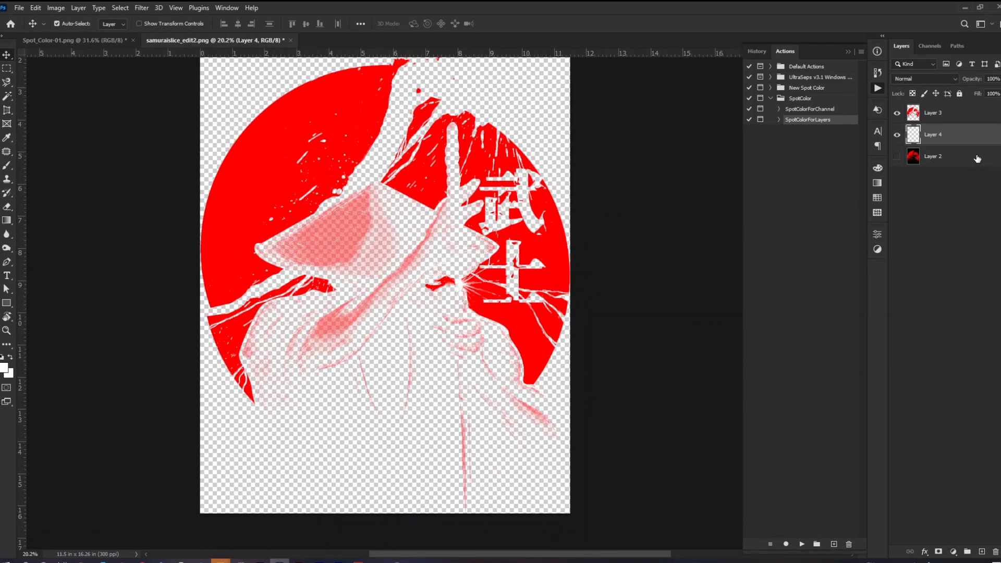
Add a new layer directly above the original Layer 2 artwork and fill it with black
click(971, 158)
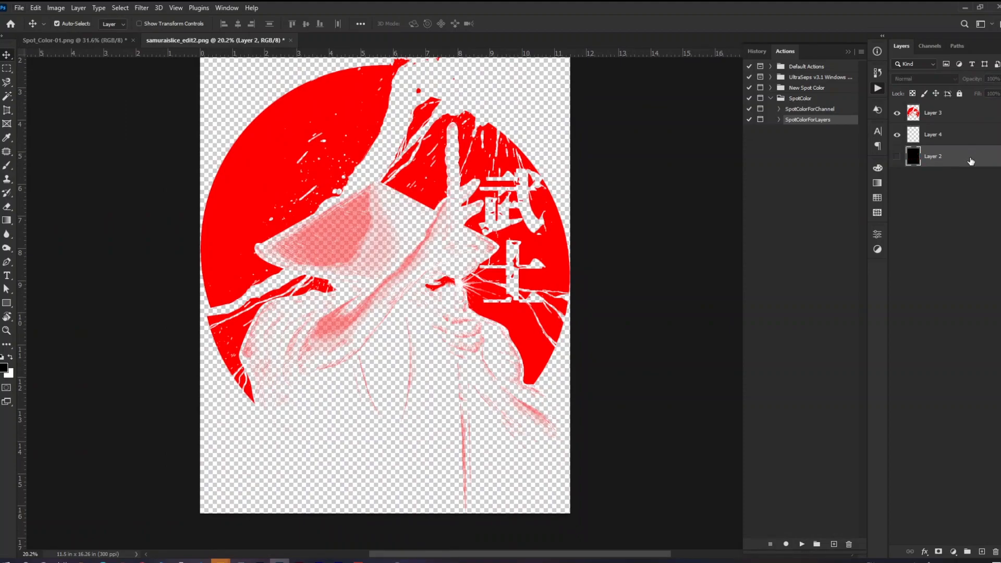
click(982, 552)
key(alt+BackSpace)
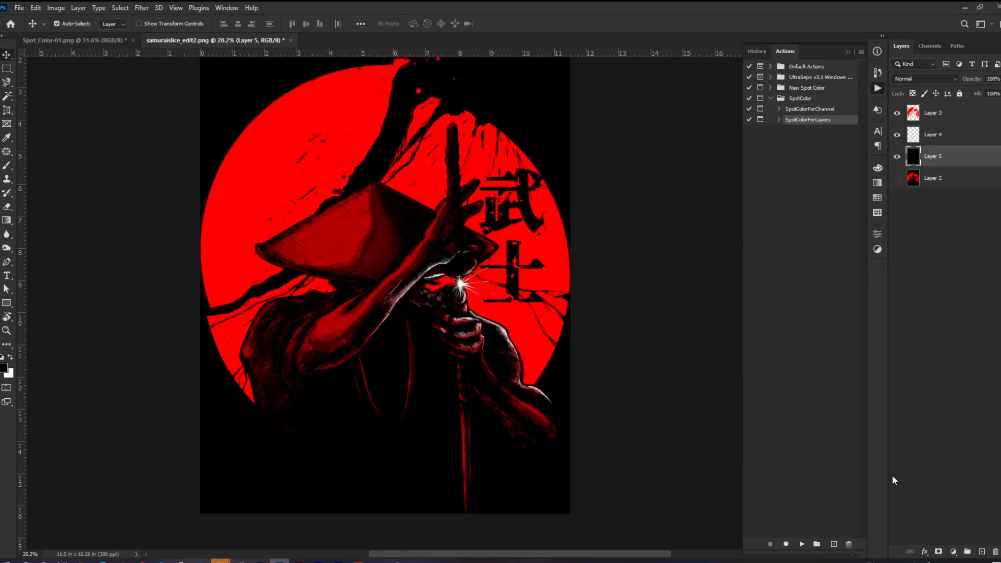
scroll(433, 381, up, 2)
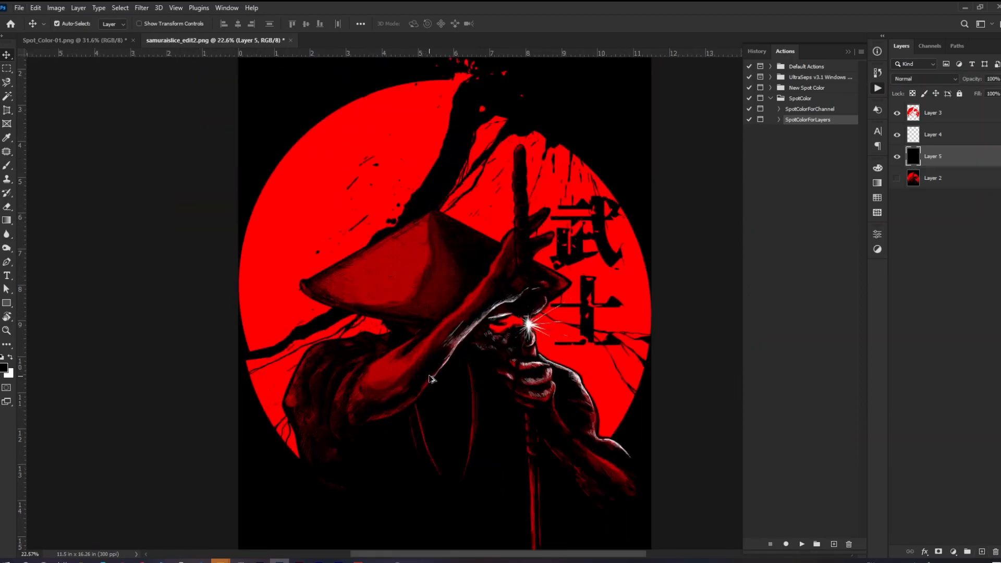
Examine the black, white and red layers of the samurai separation by toggling the visibility of each one
click(897, 156)
click(896, 157)
click(897, 136)
click(897, 136)
click(895, 140)
click(898, 113)
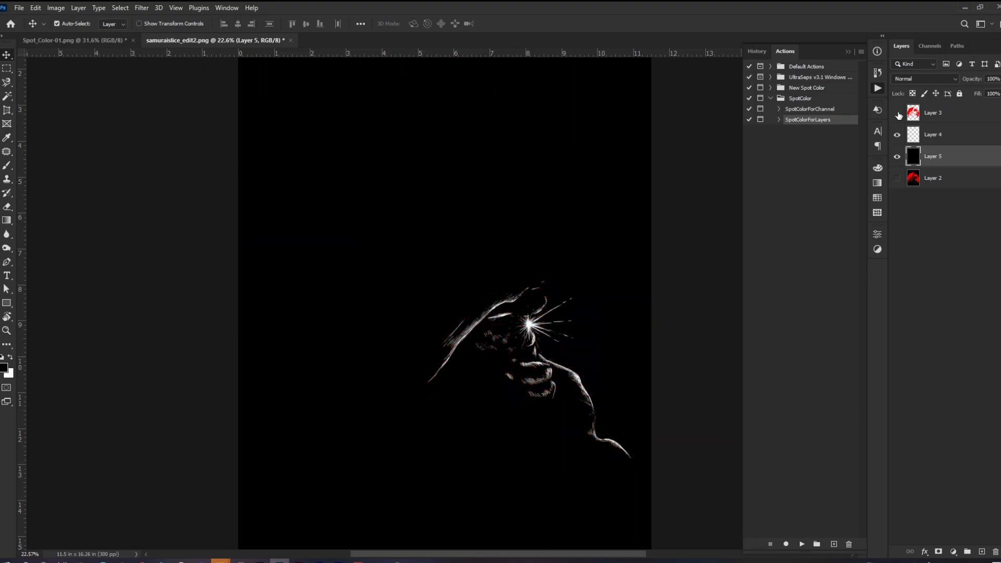
click(897, 113)
key(ctrl+0)
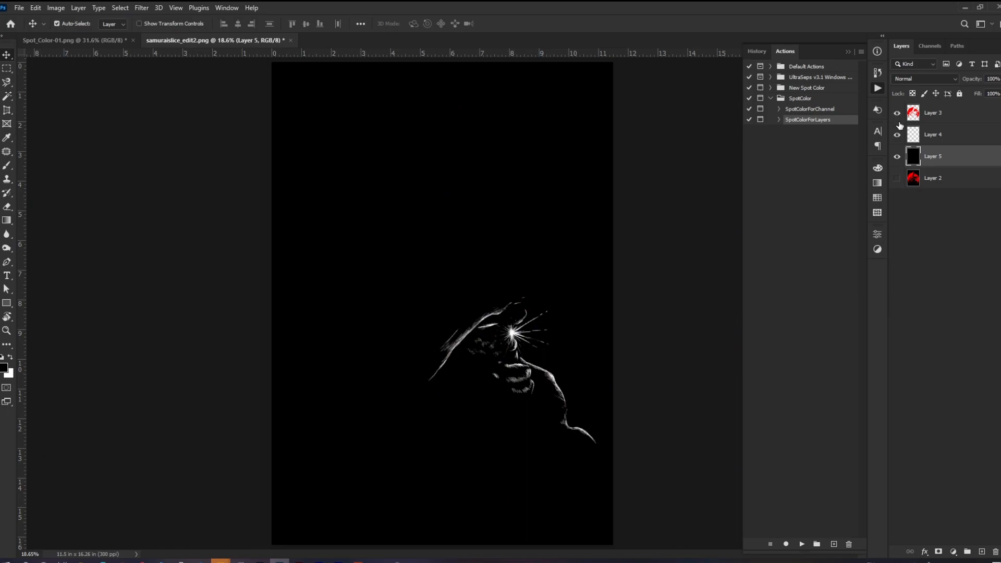
click(898, 135)
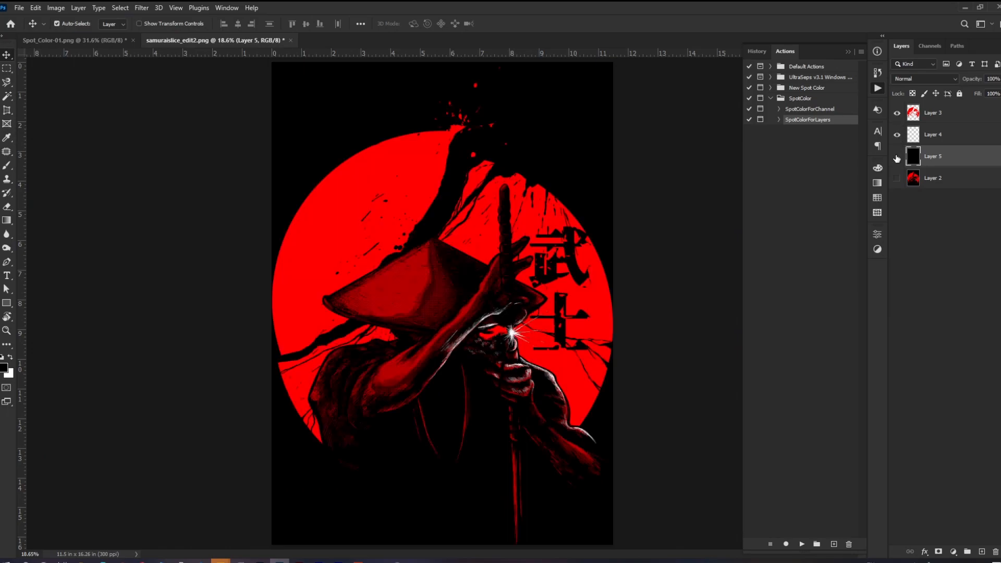
click(897, 157)
click(897, 157)
Compare the separated lettering in Spot_Color-01.png with the separated artwork in samuraislice_edit2.png, inspecting the details up close
key(ctrl+Tab)
scroll(613, 230, down, 5)
scroll(610, 239, up, 9)
scroll(607, 237, down, 2)
scroll(600, 235, down, 3)
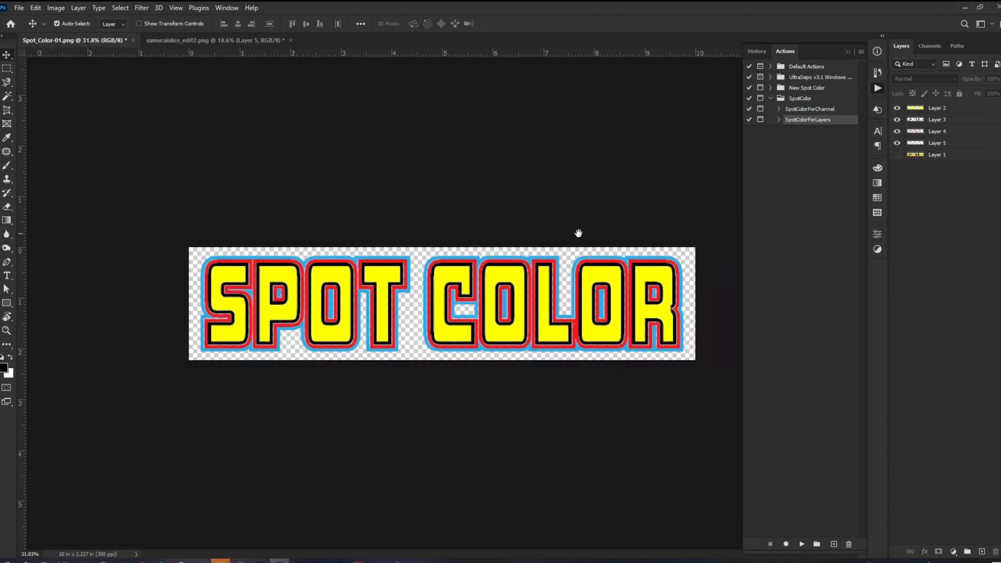
scroll(542, 243, up, 6)
scroll(515, 294, down, 4)
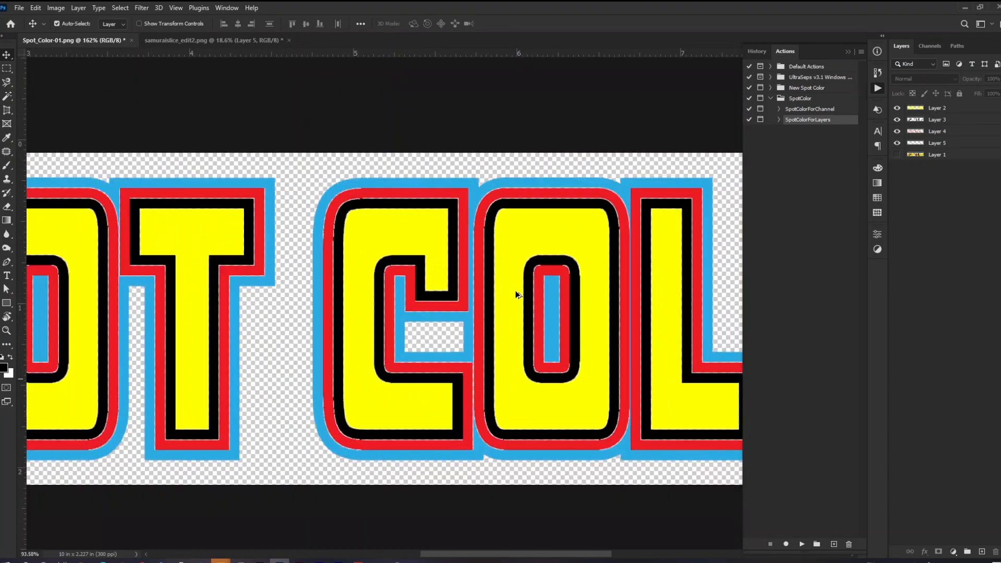
scroll(516, 291, down, 4)
key(ctrl+Tab)
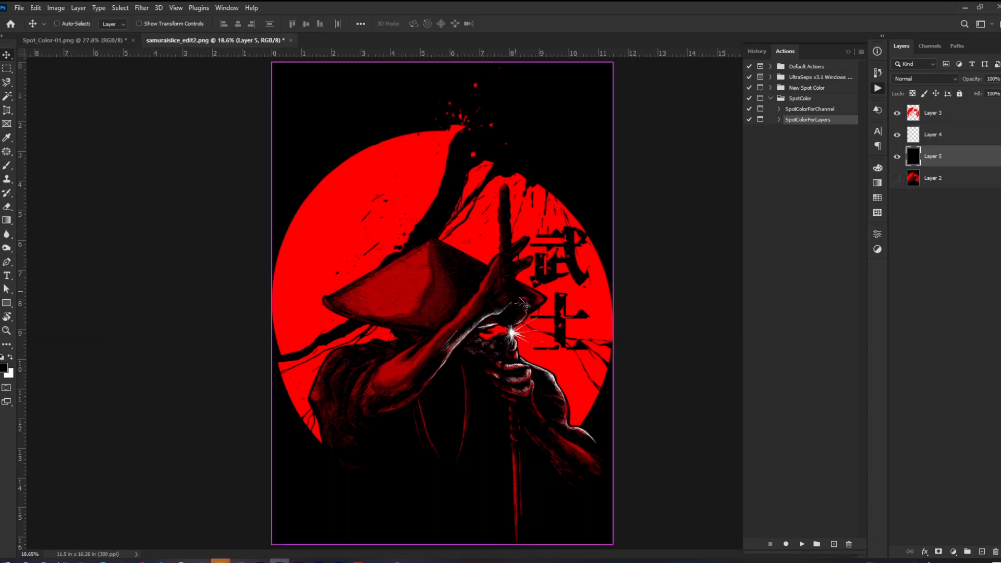
scroll(521, 334, up, 4)
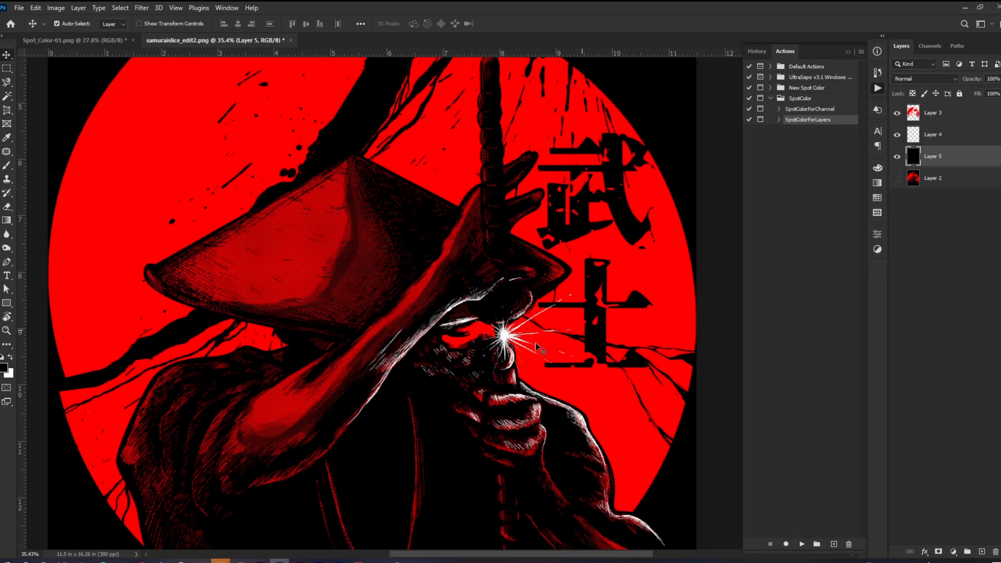
scroll(538, 346, up, 2)
In Spot_Color-01.png, hide Layer 5 to inspect the lettering without its blue outline
key(ctrl+Tab)
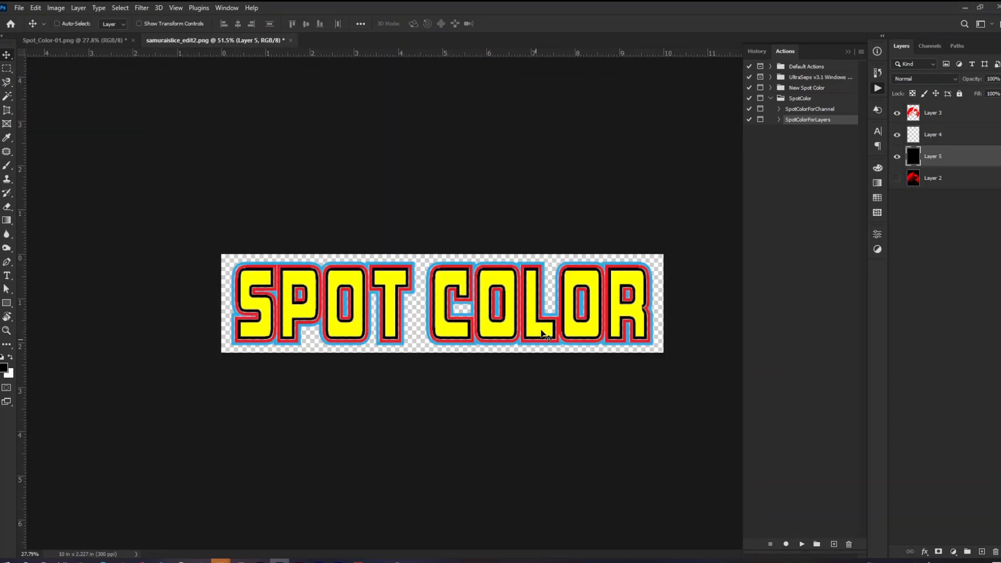
scroll(552, 330, up, 2)
scroll(580, 303, up, 2)
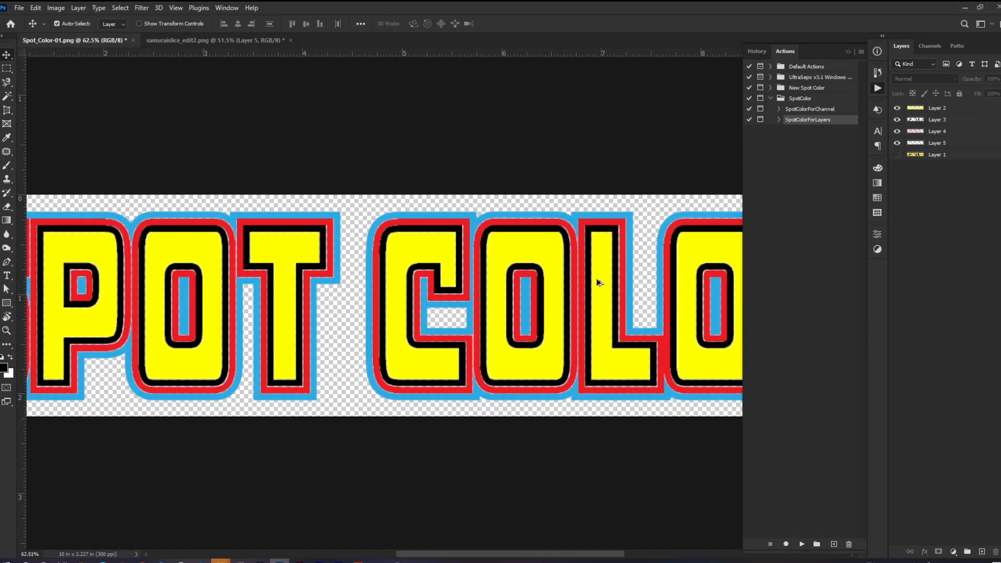
click(895, 144)
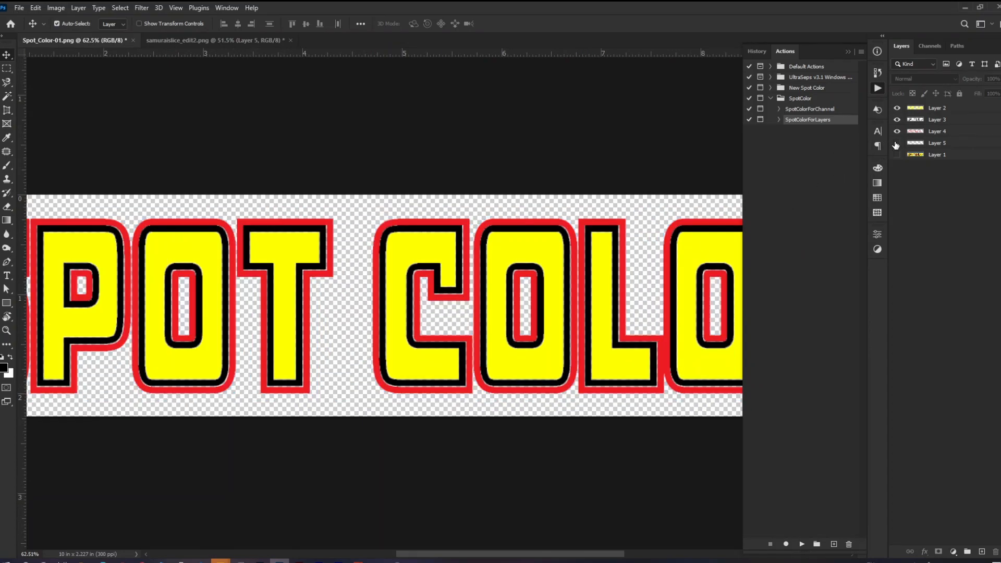